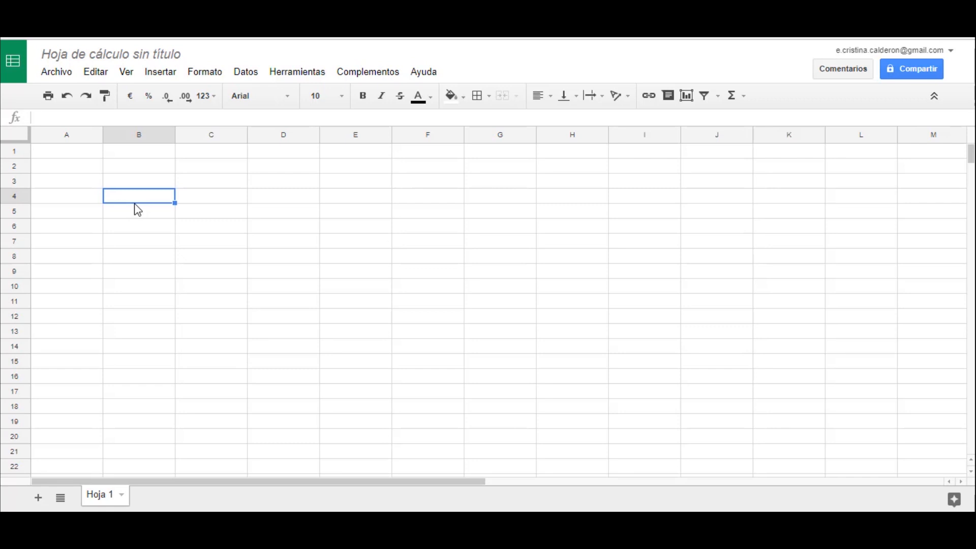
- Enter the title DETALLE DE FACTURAS in cell A1
{"action": "left_click", "coordinate": [63, 152]}
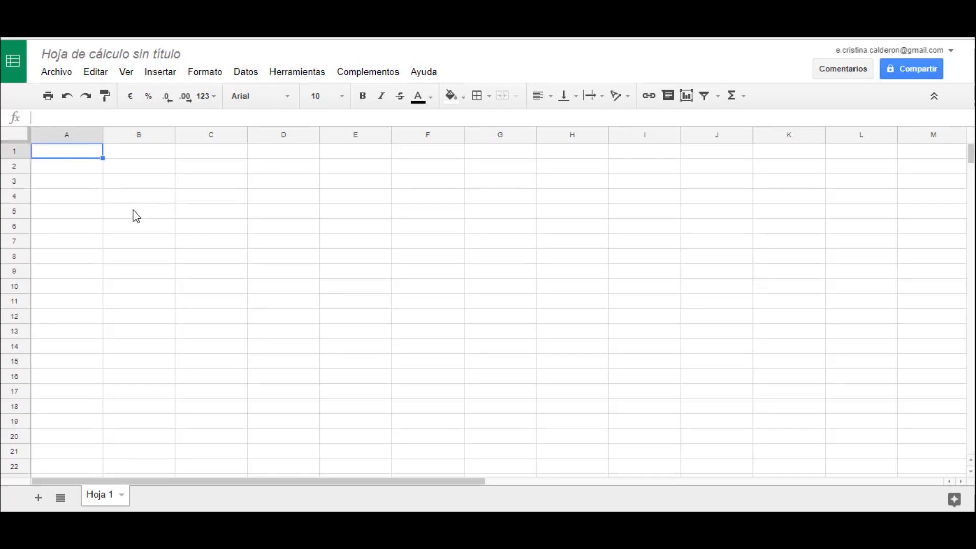
{"action": "type", "text": "DETA"}
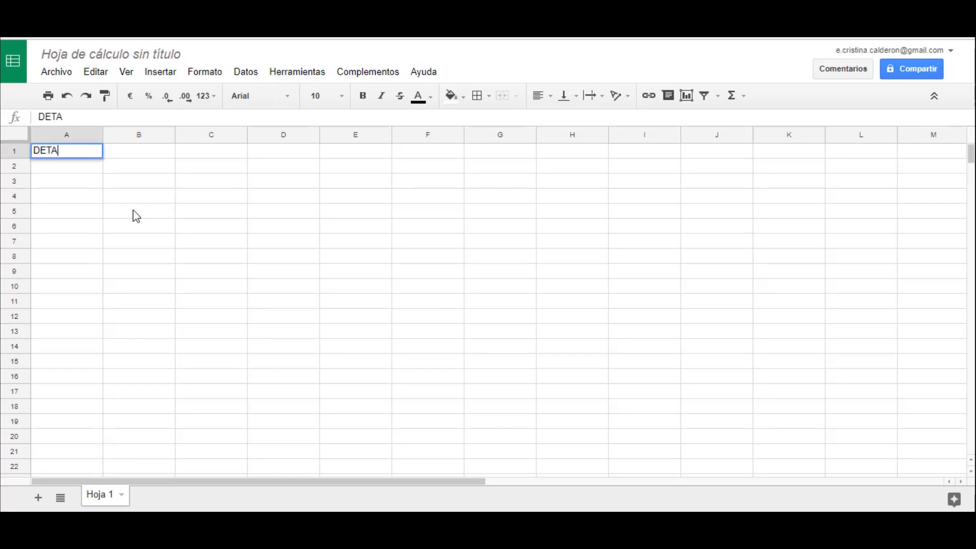
{"action": "type", "text": "LLE DE FACT"}
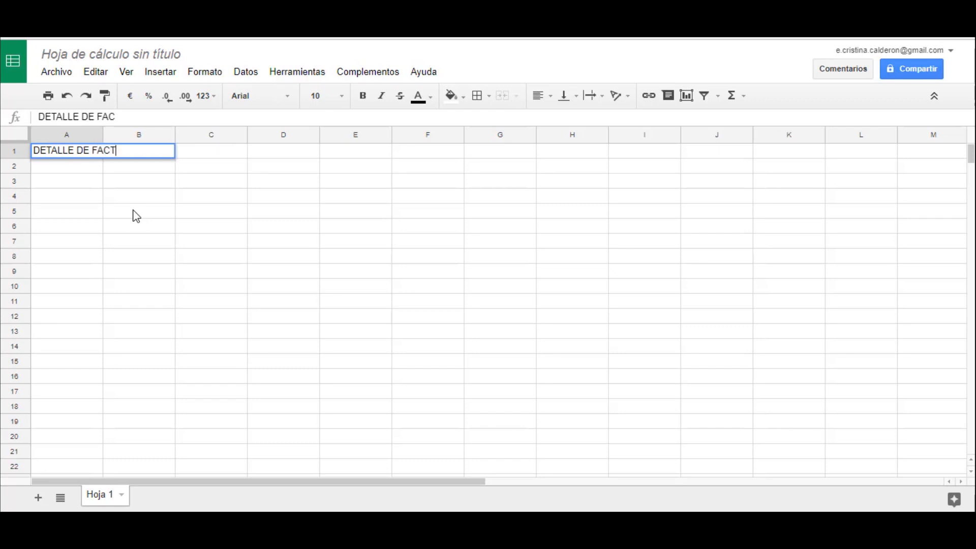
{"action": "type", "text": "URAS"}
{"action": "key", "text": "Return"}
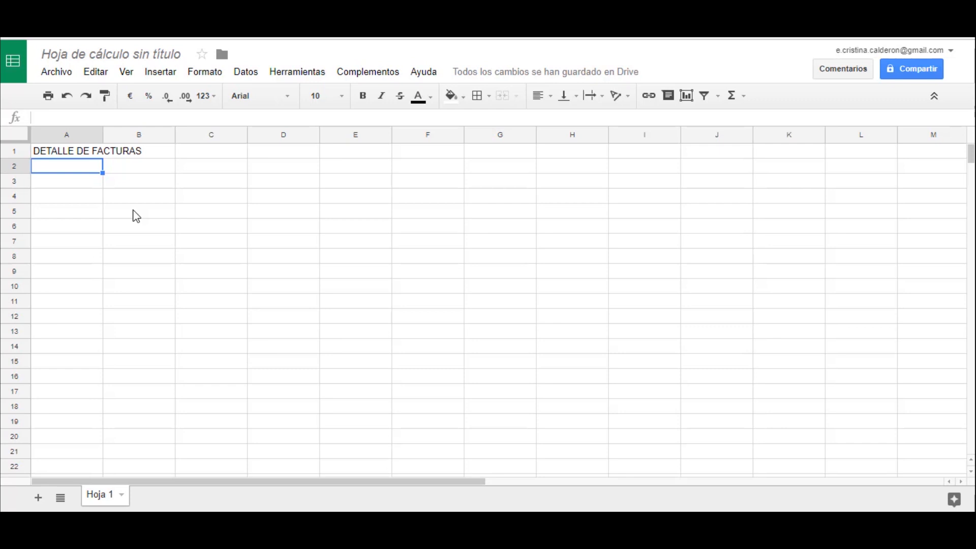
- Wrap the title text in cell A1 so it fits within the column width
{"action": "left_click", "coordinate": [84, 154]}
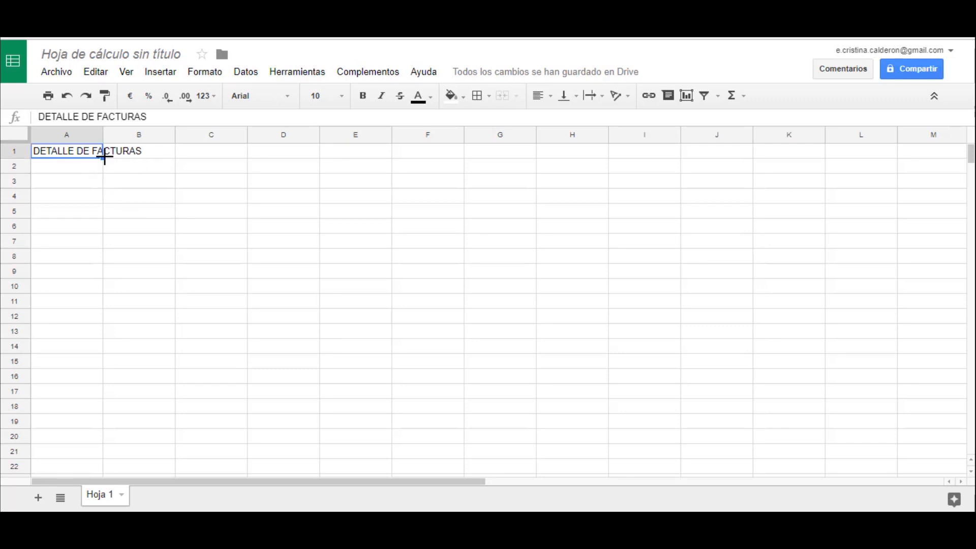
{"action": "left_click", "coordinate": [164, 151]}
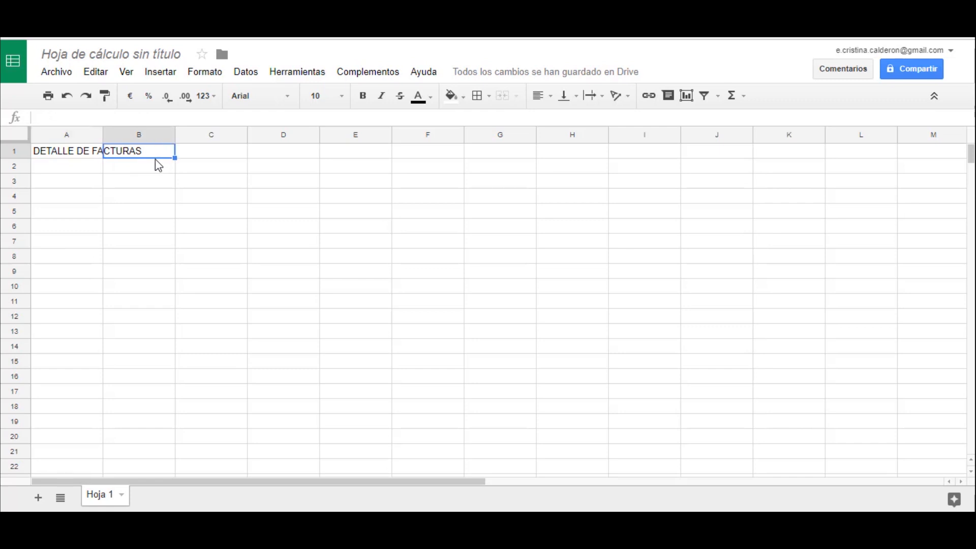
{"action": "left_click", "coordinate": [77, 155]}
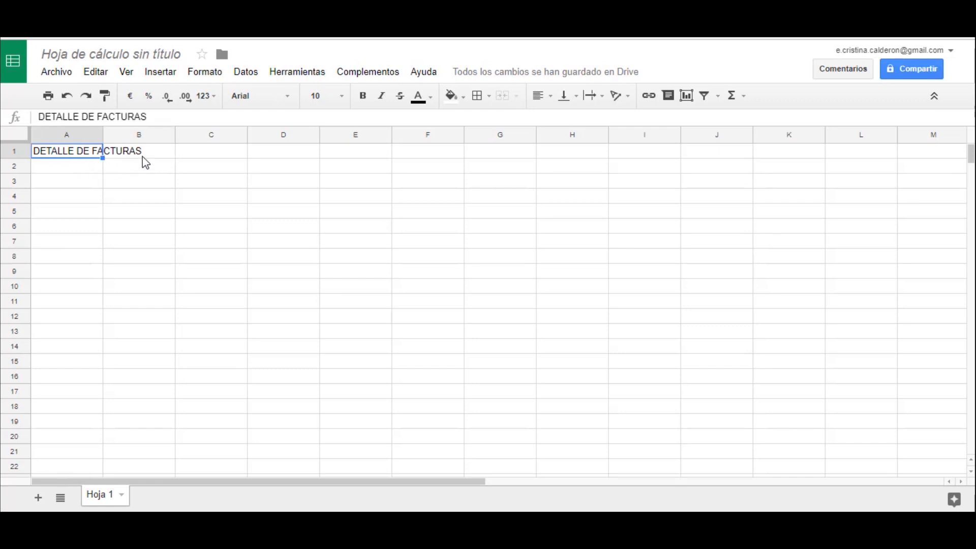
{"action": "left_click", "coordinate": [603, 98]}
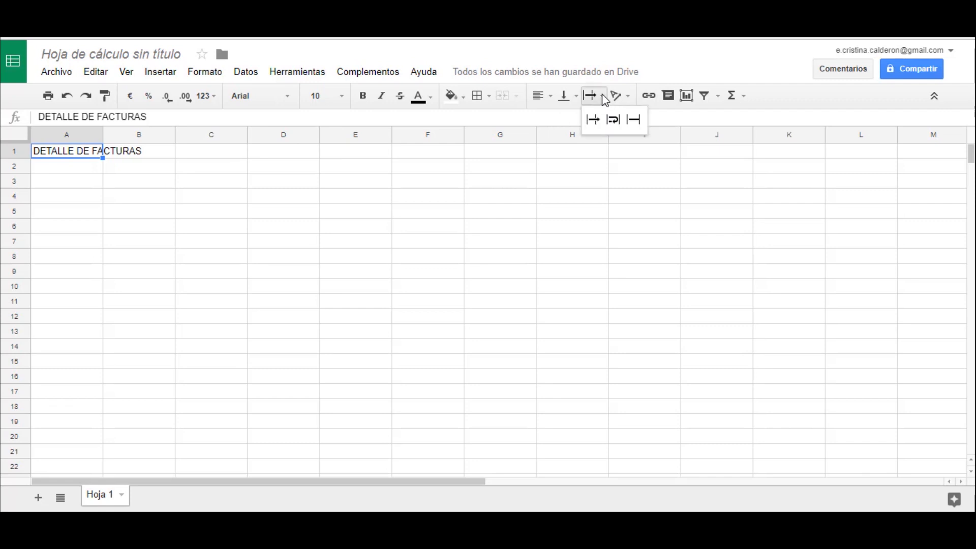
{"action": "left_click", "coordinate": [617, 122]}
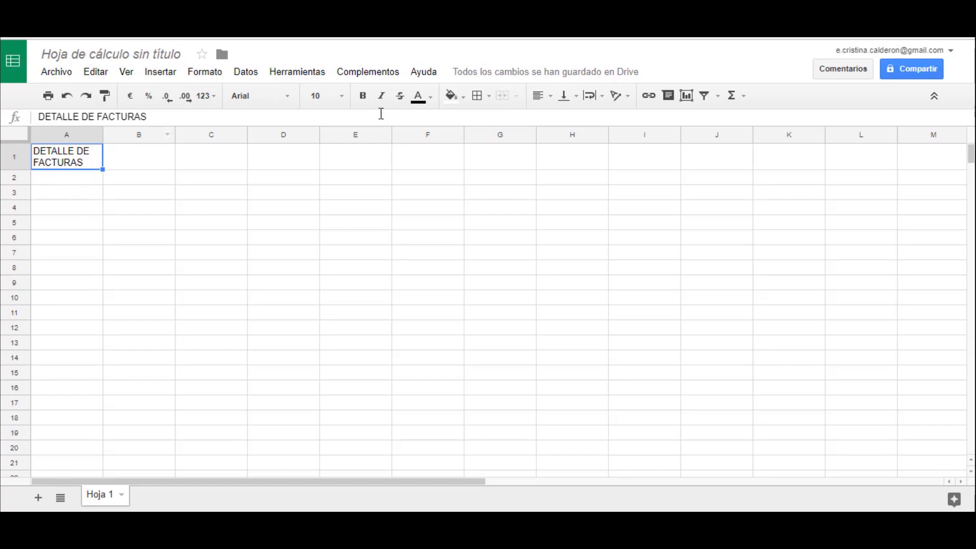
- Format the title in A1 as Georgia, size 12, bold and italic
{"action": "left_click", "coordinate": [290, 99]}
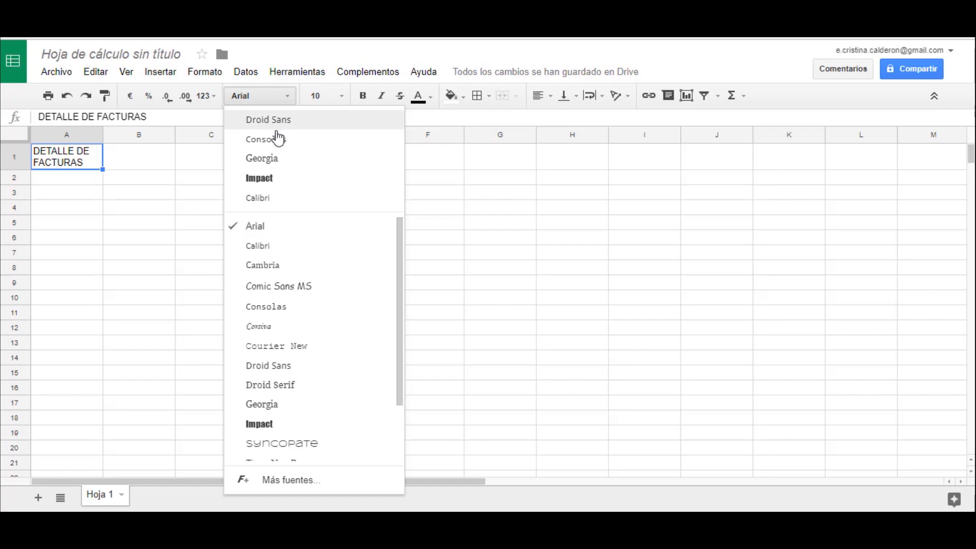
{"action": "left_click", "coordinate": [272, 160]}
{"action": "left_click", "coordinate": [342, 97]}
{"action": "left_click", "coordinate": [326, 236]}
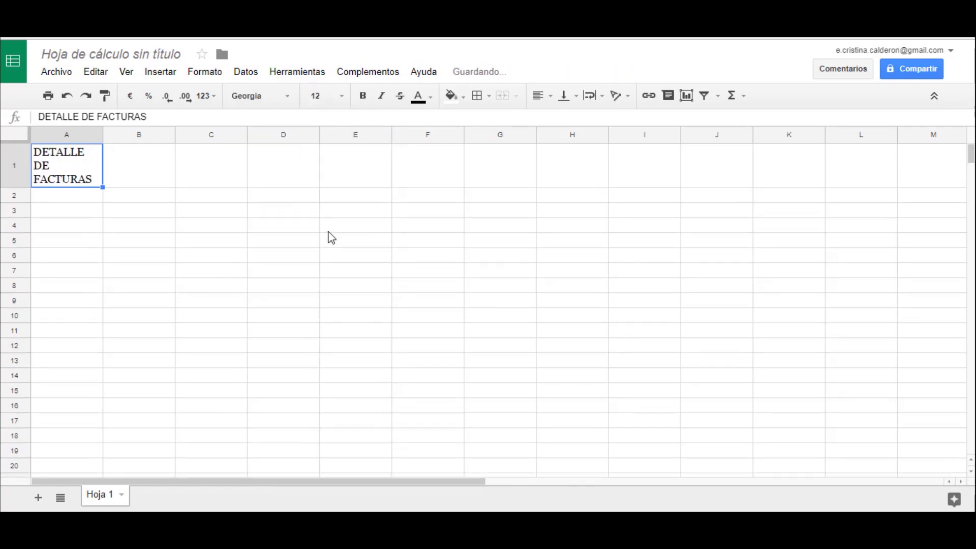
{"action": "left_click", "coordinate": [363, 96]}
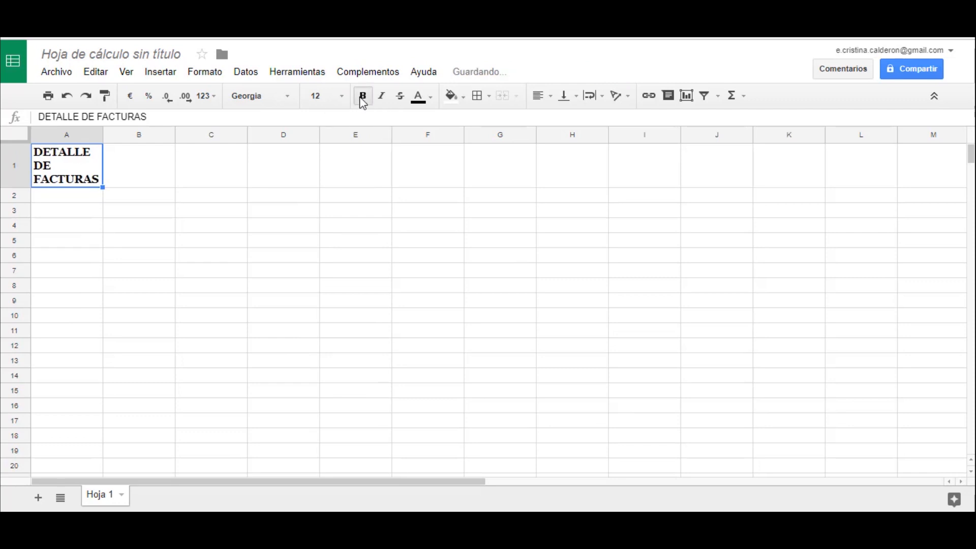
{"action": "left_click", "coordinate": [383, 96]}
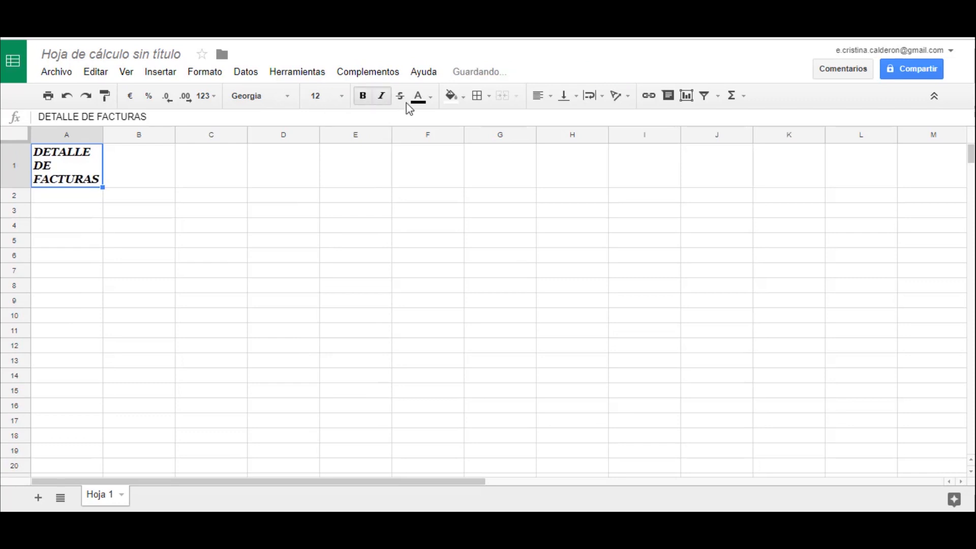
- Give the title in A1 a dark red text colour and a light yellow-orange cell fill
{"action": "left_click", "coordinate": [431, 98]}
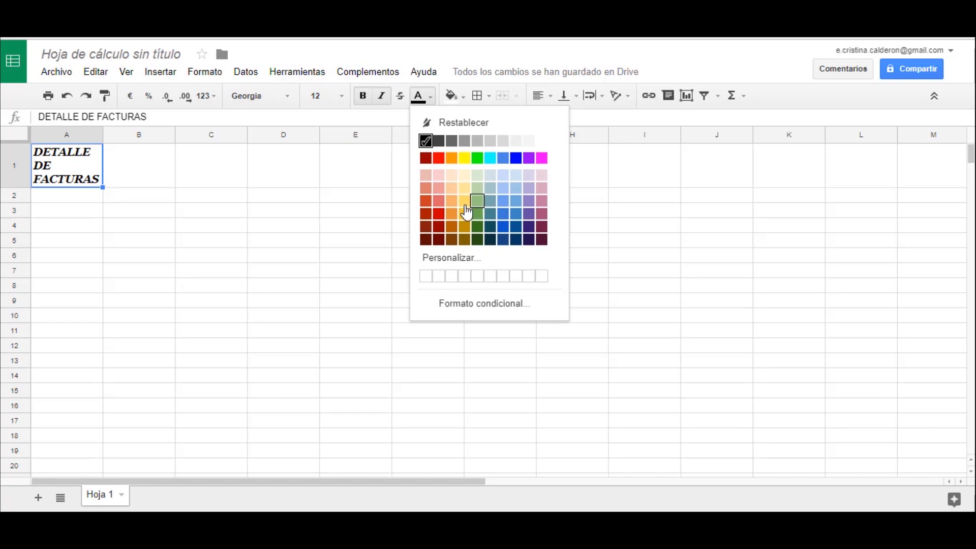
{"action": "left_click", "coordinate": [425, 228]}
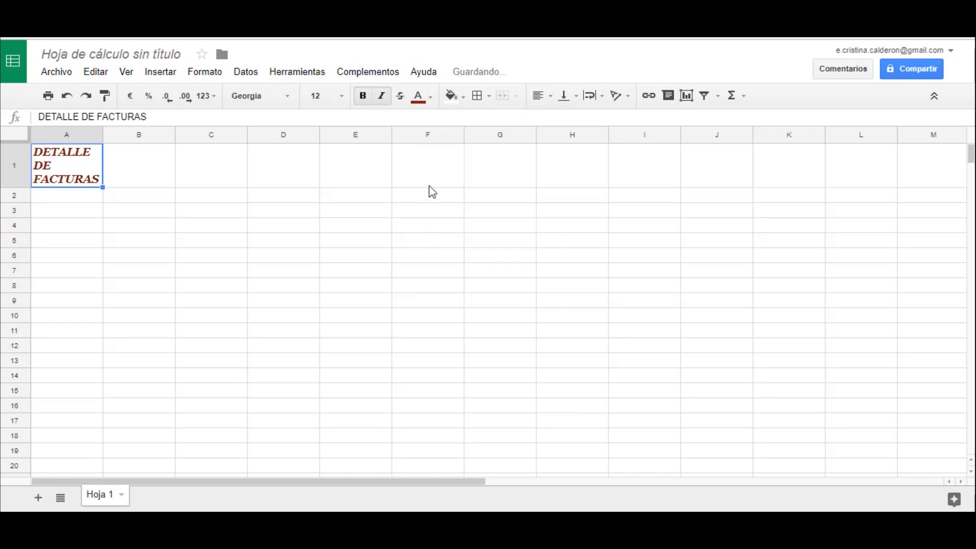
{"action": "left_click", "coordinate": [460, 97]}
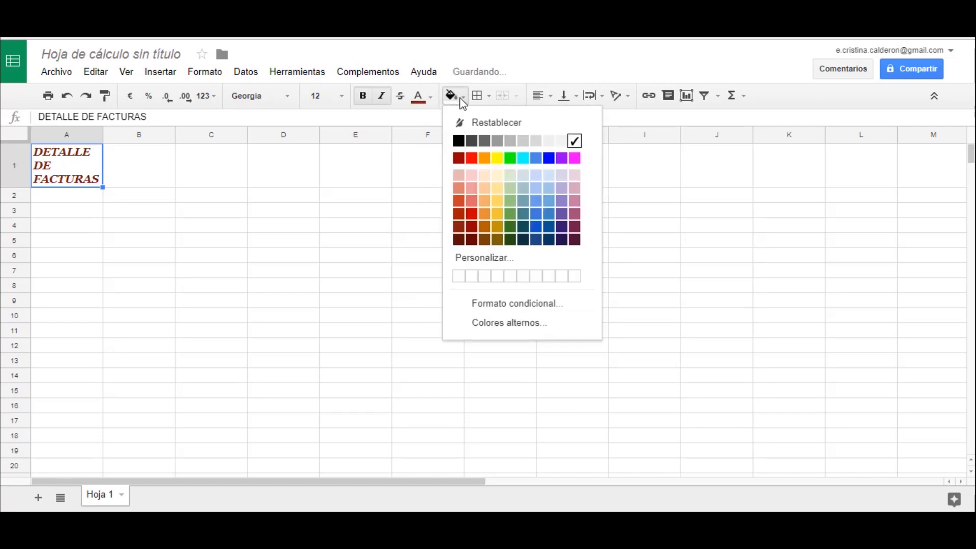
{"action": "left_click", "coordinate": [498, 202]}
- Enter a person's first name in capital letters in cell A3
{"action": "key", "text": "Down"}
{"action": "key", "text": "Down"}
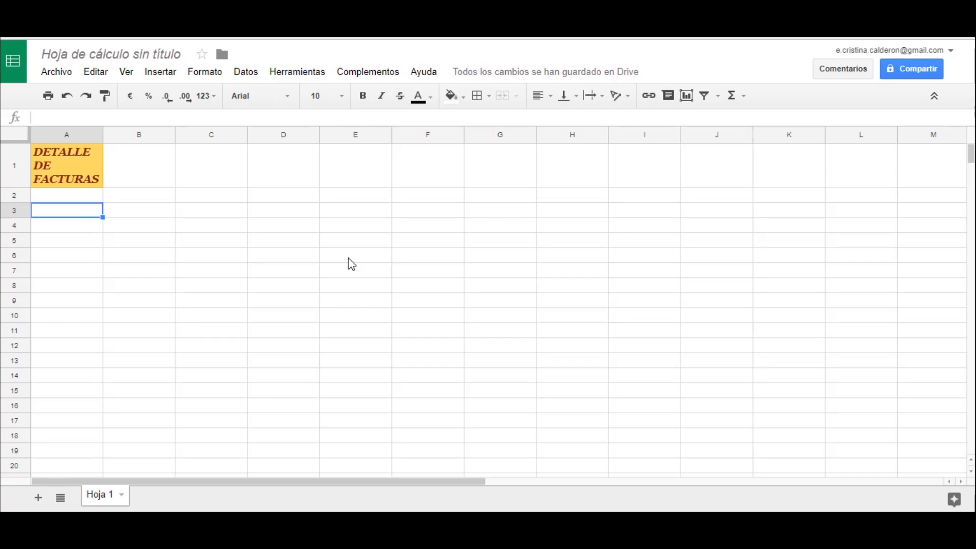
{"action": "type", "text": "c"}
{"action": "key", "text": "BackSpace"}
{"action": "type", "text": "CRISTINA"}
{"action": "key", "text": "Return"}
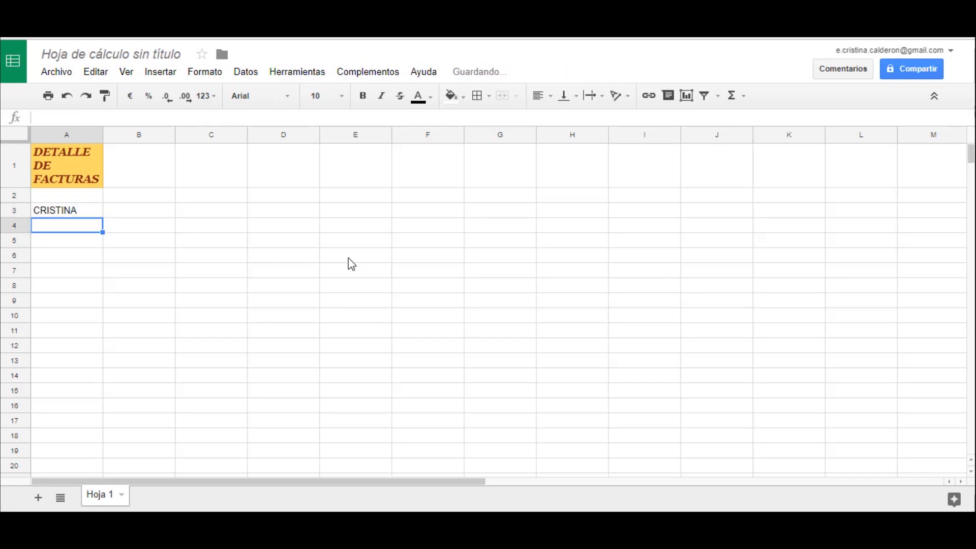
- Enter the number 124 in cell A4 and the date 02/03/2016 in cell A5
{"action": "type", "text": "124"}
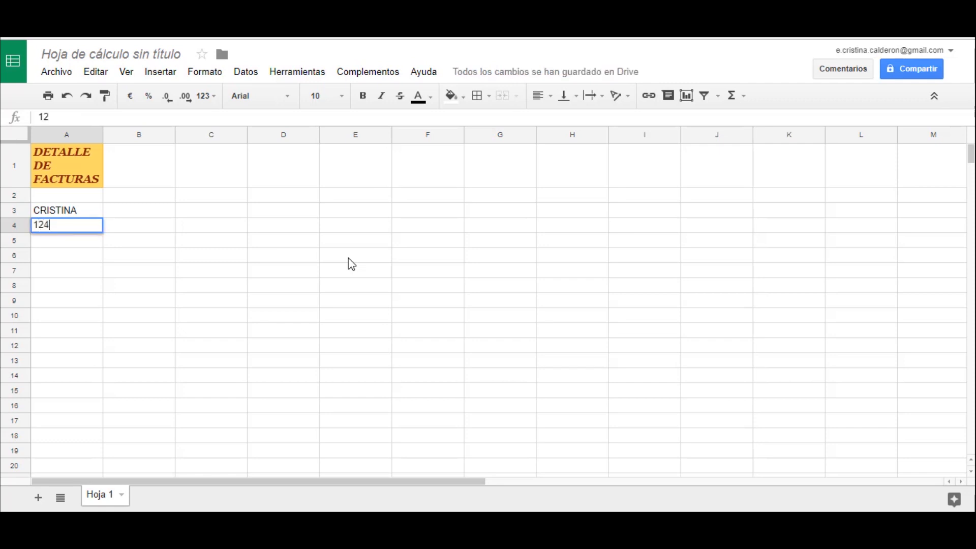
{"action": "key", "text": "Return"}
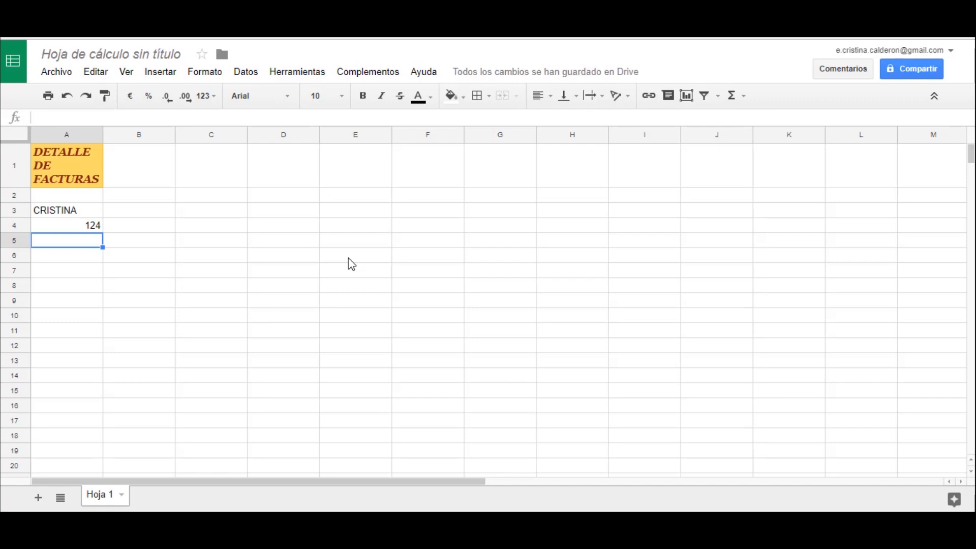
{"action": "type", "text": "02/"}
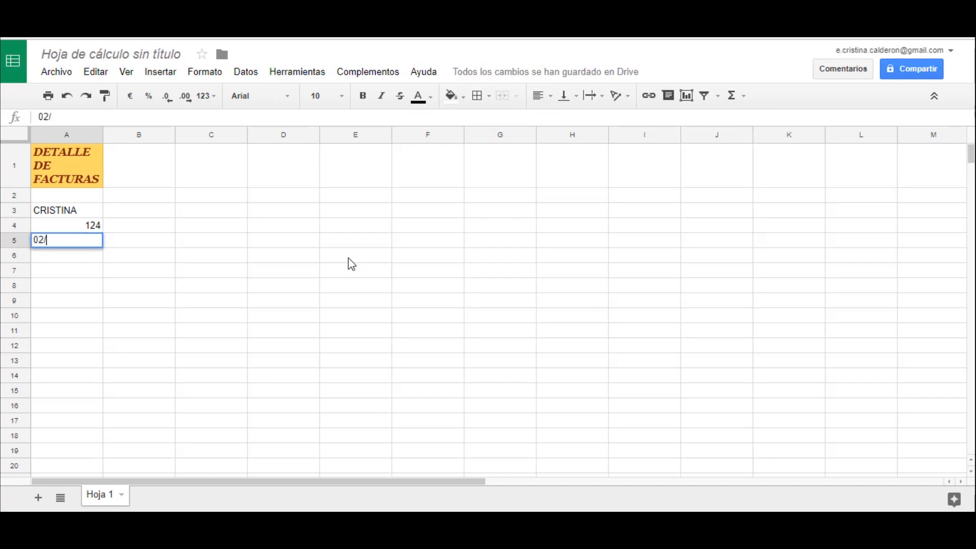
{"action": "type", "text": "03/2016"}
{"action": "key", "text": "Return"}
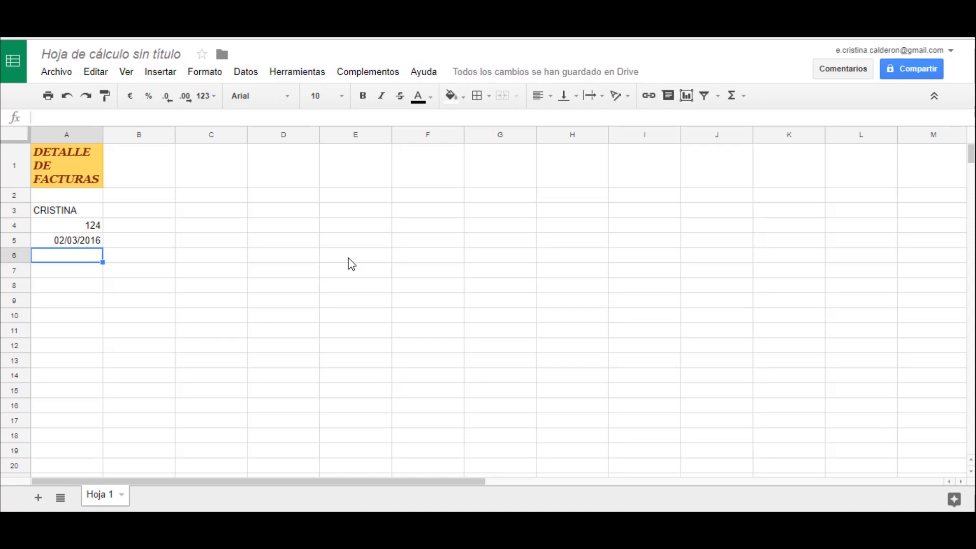
- Enter the percentage 25% in cell A6 and the decimal 3,48 in cell A7
{"action": "type", "text": "25%"}
{"action": "key", "text": "Return"}
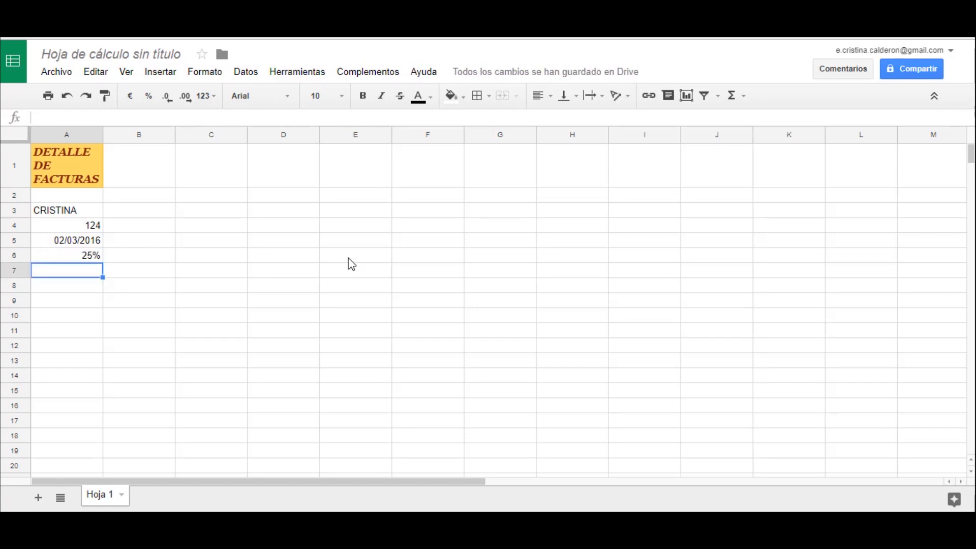
{"action": "type", "text": "3,48"}
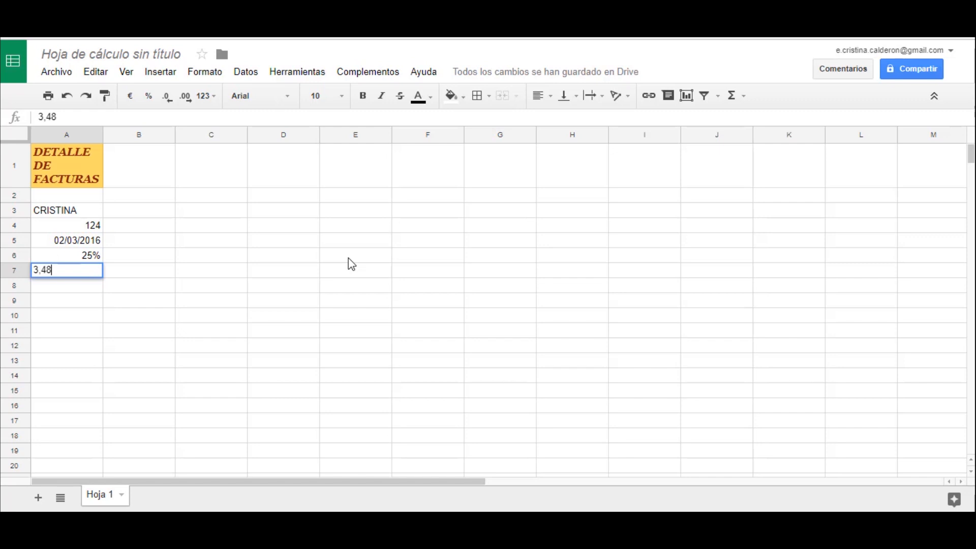
{"action": "key", "text": "Return"}
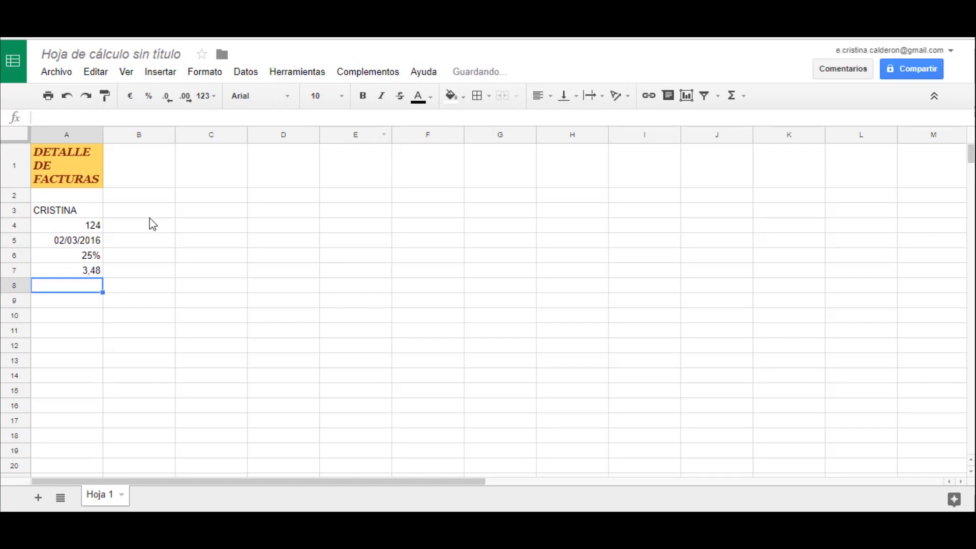
- Try to enter 001345 with its leading zeros in cell A9
{"action": "left_click", "coordinate": [85, 213]}
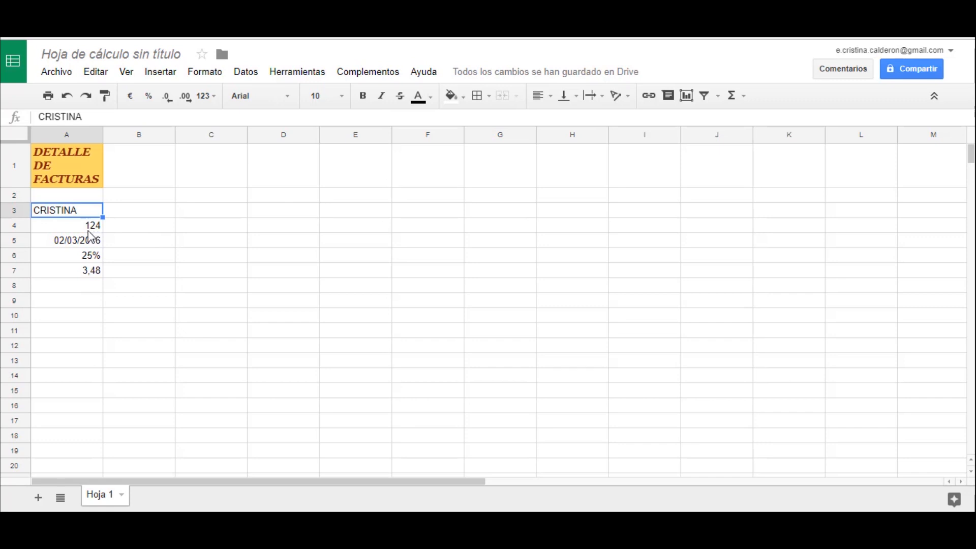
{"action": "left_click", "coordinate": [90, 229]}
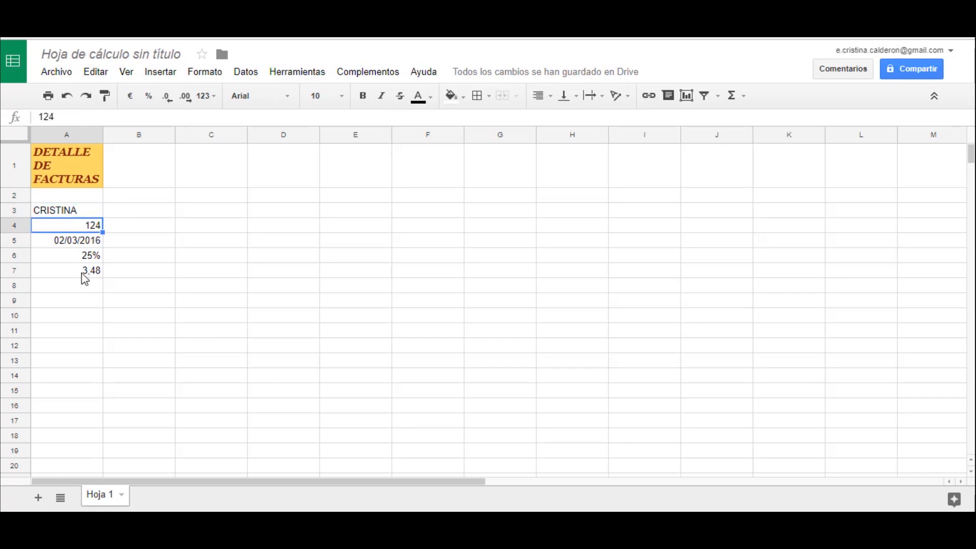
{"action": "left_click", "coordinate": [93, 301]}
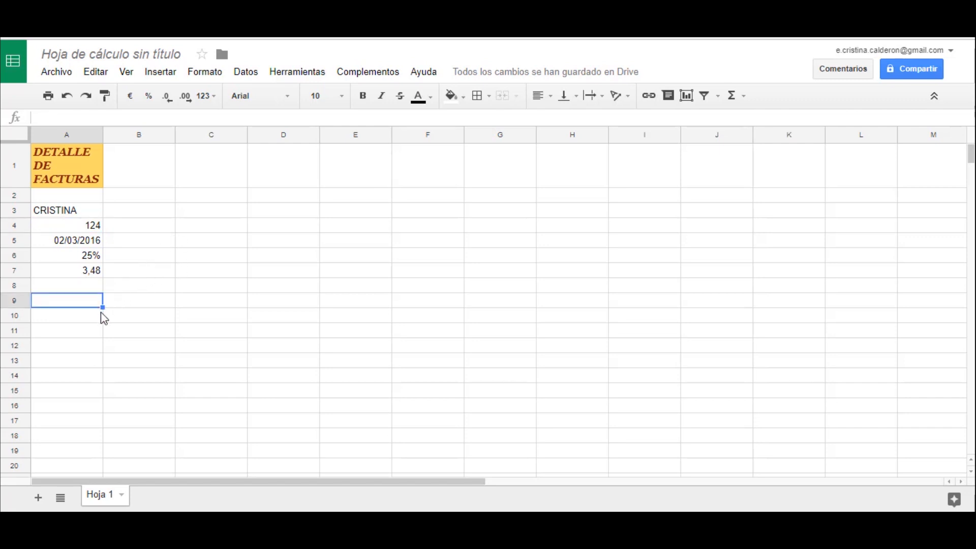
{"action": "type", "text": "001345"}
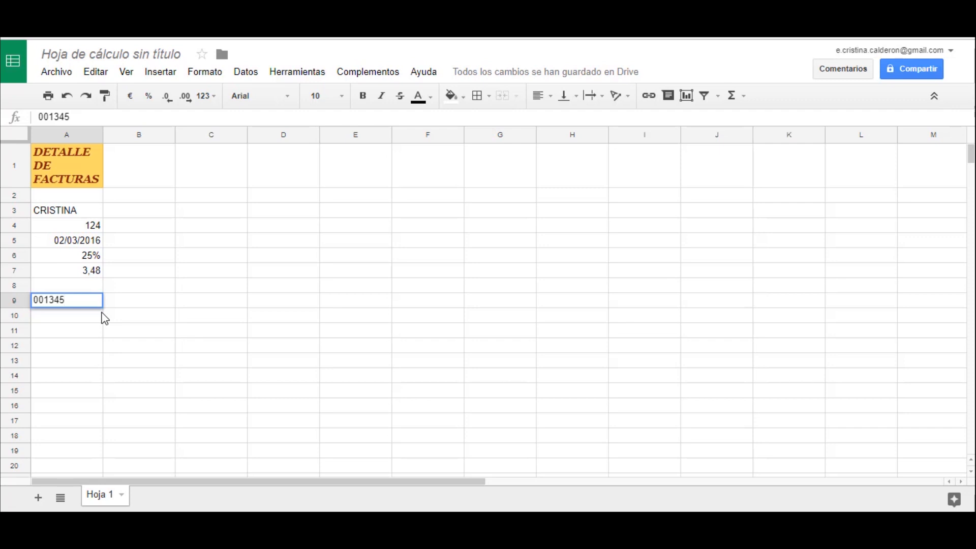
{"action": "key", "text": "Return"}
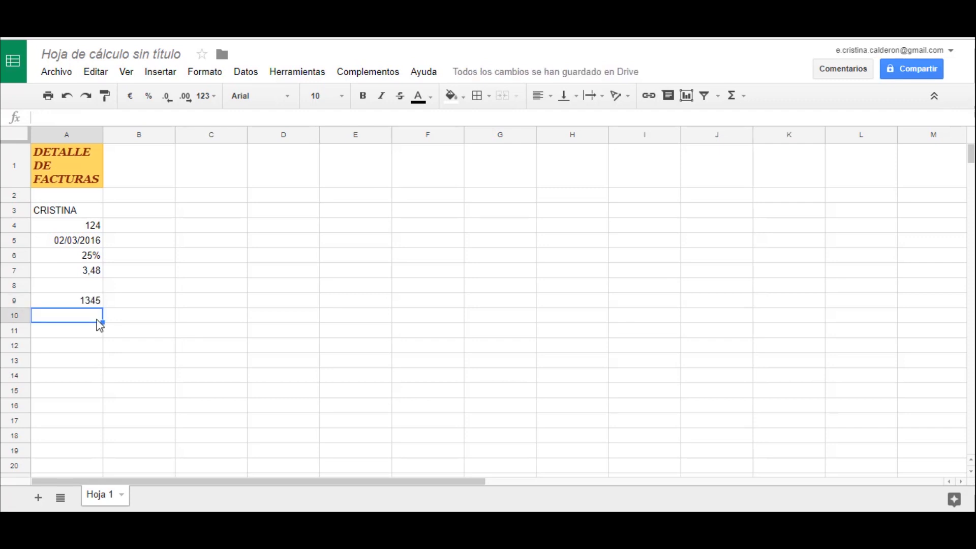
- Change the number format of cell A9 to plain text (Texto sin formato)
{"action": "left_click", "coordinate": [96, 304]}
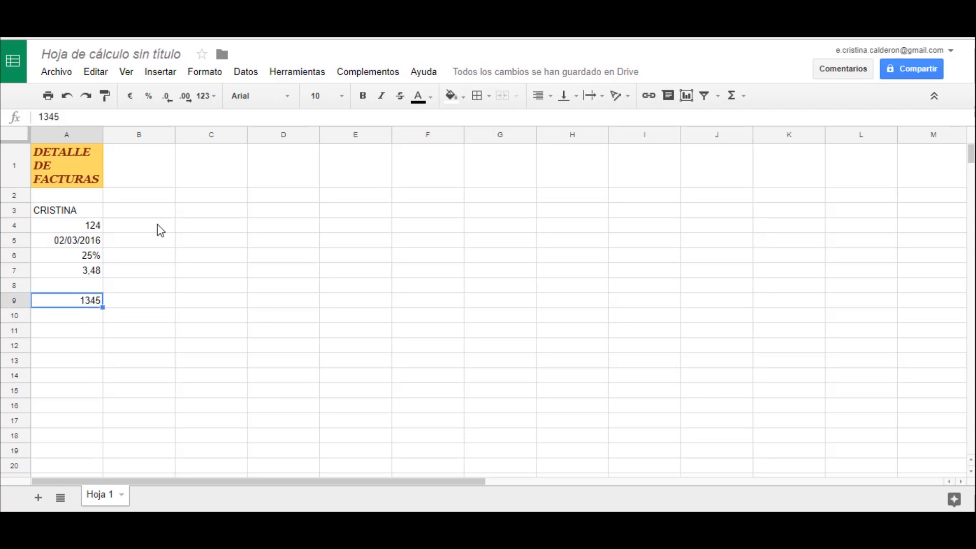
{"action": "left_click", "coordinate": [221, 79]}
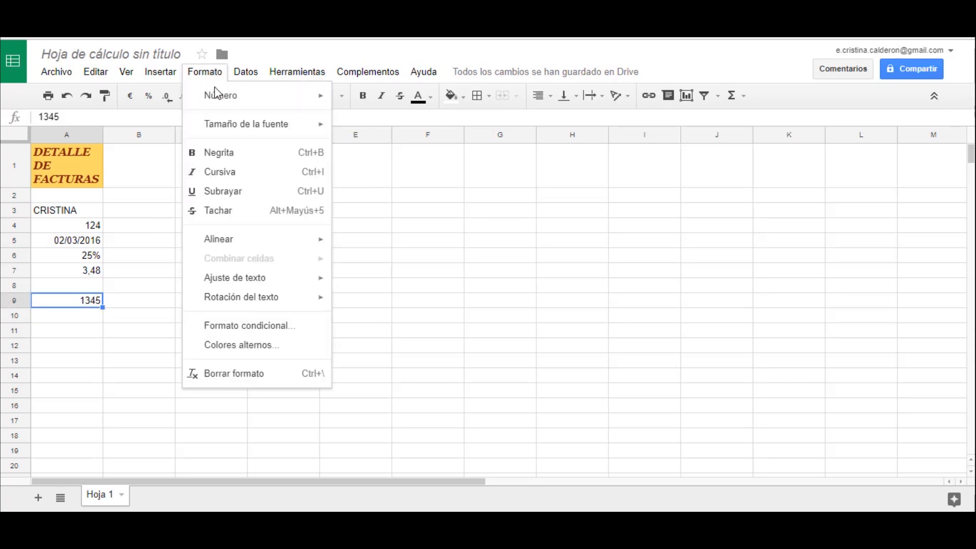
{"action": "mouse_move", "coordinate": [214, 102]}
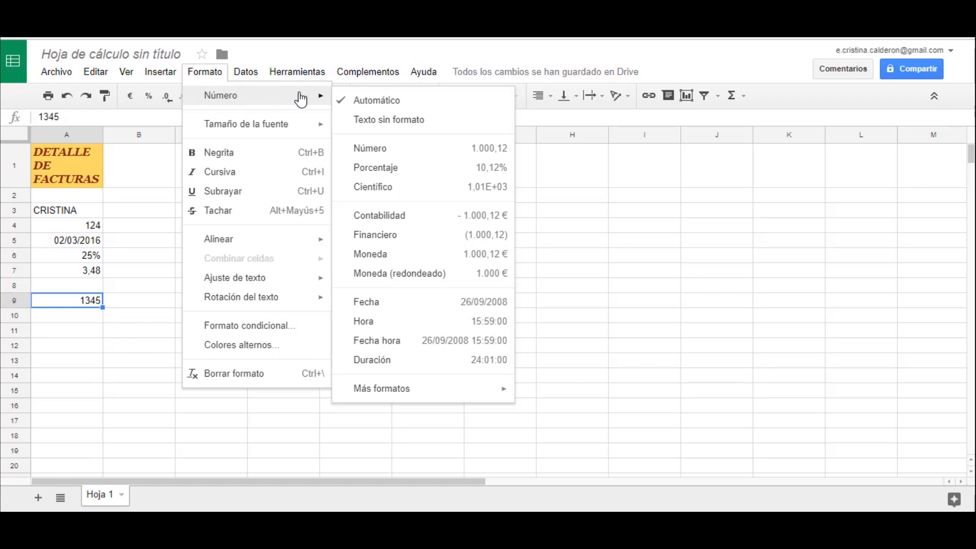
{"action": "left_click", "coordinate": [389, 122]}
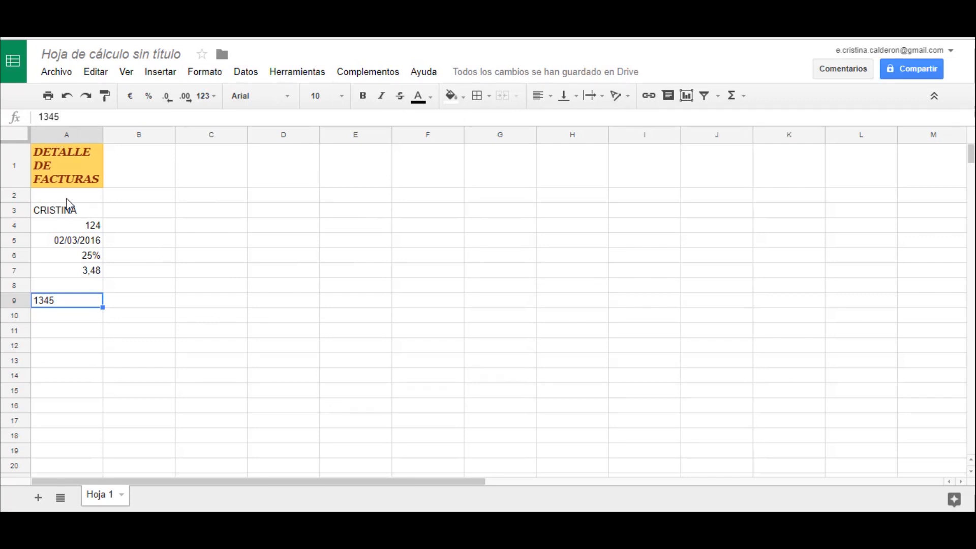
- Enter 001345 with its leading zeros in cell A9
{"action": "left_click", "coordinate": [63, 331]}
{"action": "left_click", "coordinate": [70, 306]}
{"action": "type", "text": "001345"}
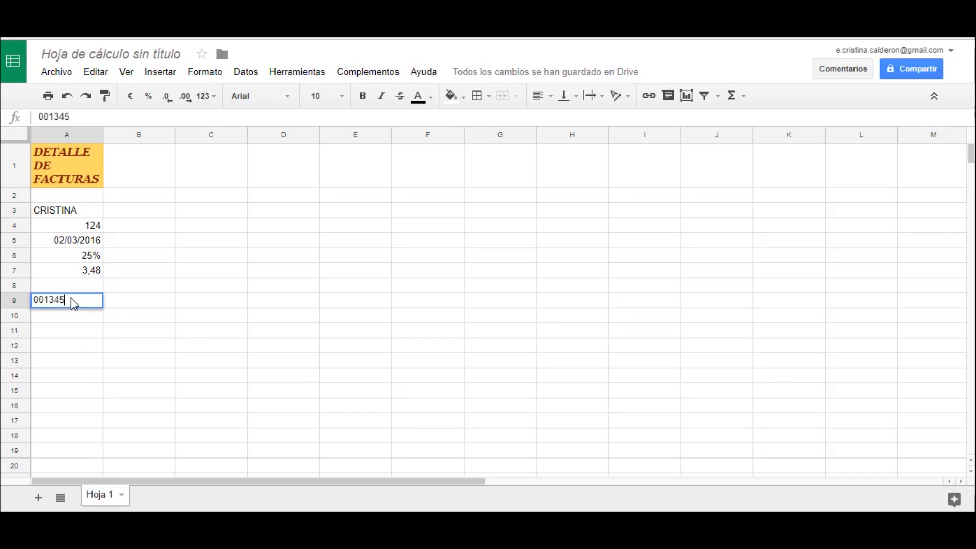
{"action": "key", "text": "Return"}
{"action": "left_click", "coordinate": [73, 304]}
{"action": "left_click", "coordinate": [74, 331]}
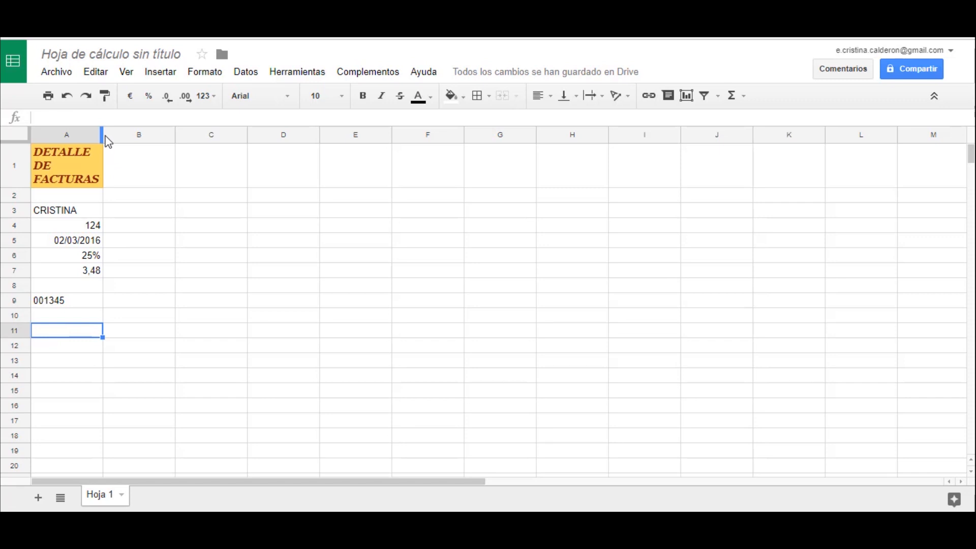
- Widen column A and slightly increase the height of row 3
{"action": "left_click_drag", "start_coordinate": [101, 132], "coordinate": [152, 134]}
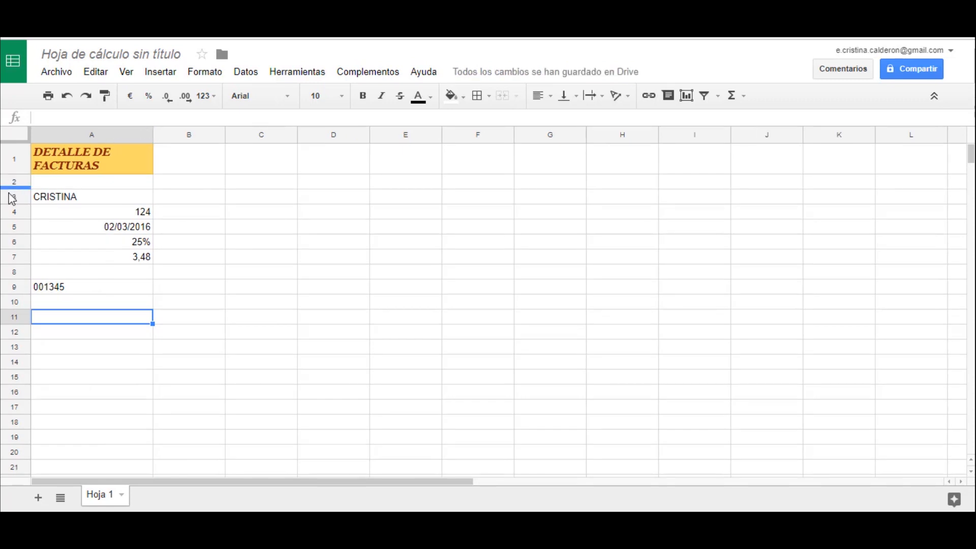
{"action": "left_click_drag", "start_coordinate": [7, 203], "coordinate": [6, 208]}
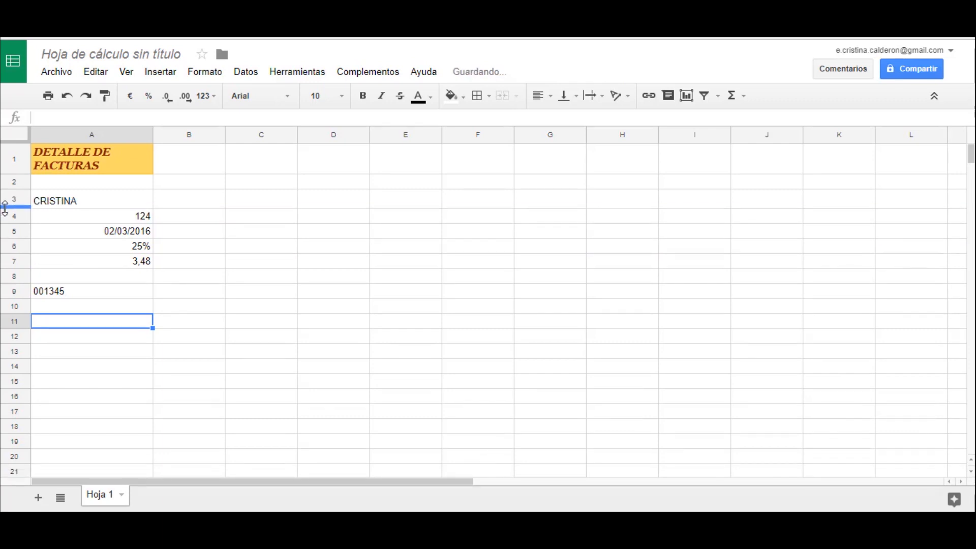
- Try right and centre alignment on the title in cell A1, ending on left alignment
{"action": "left_click", "coordinate": [106, 169]}
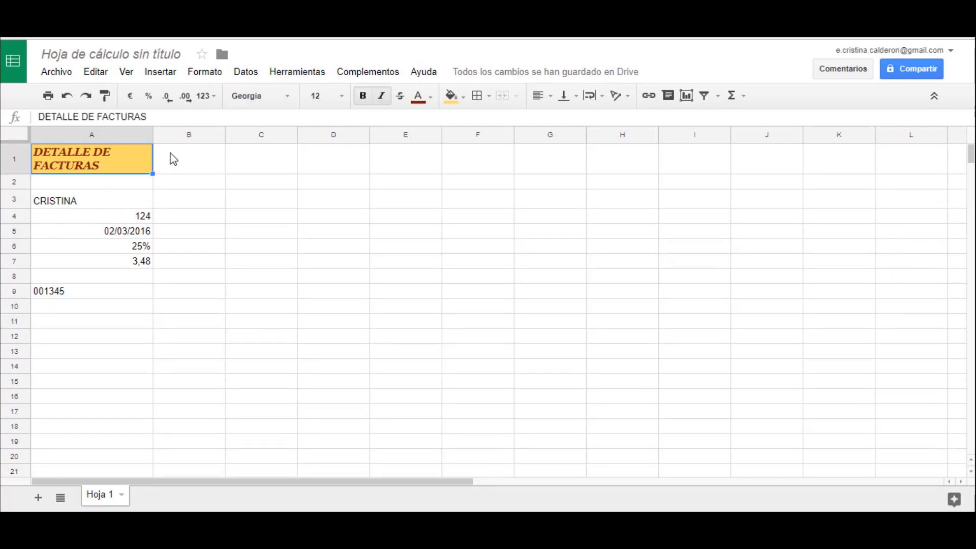
{"action": "left_click", "coordinate": [547, 104]}
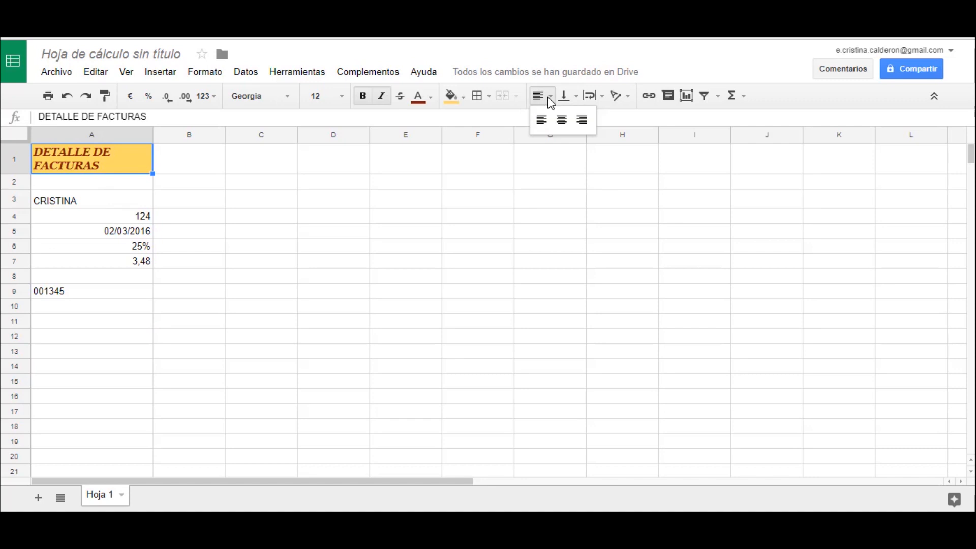
{"action": "left_click", "coordinate": [579, 125]}
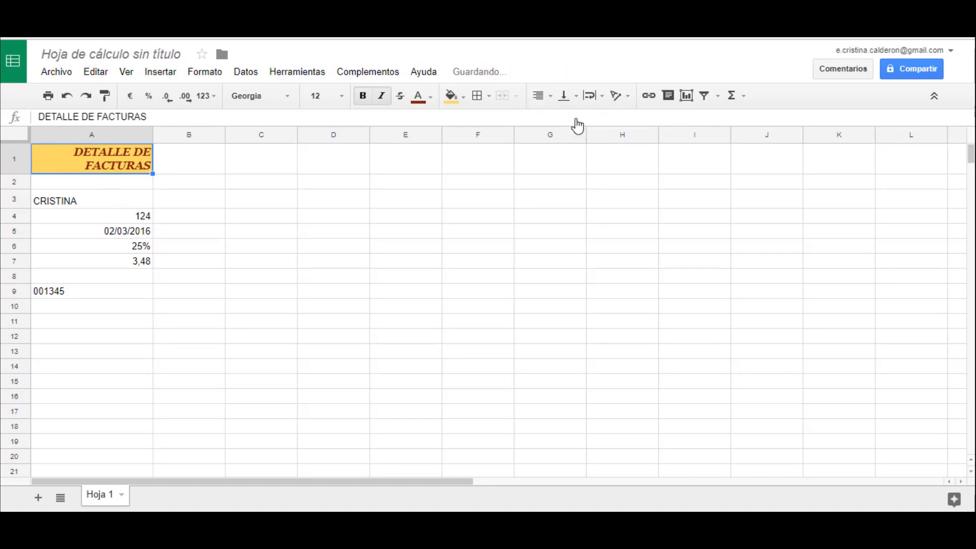
{"action": "left_click", "coordinate": [545, 102]}
{"action": "left_click", "coordinate": [561, 127]}
{"action": "left_click", "coordinate": [539, 96]}
{"action": "left_click", "coordinate": [542, 126]}
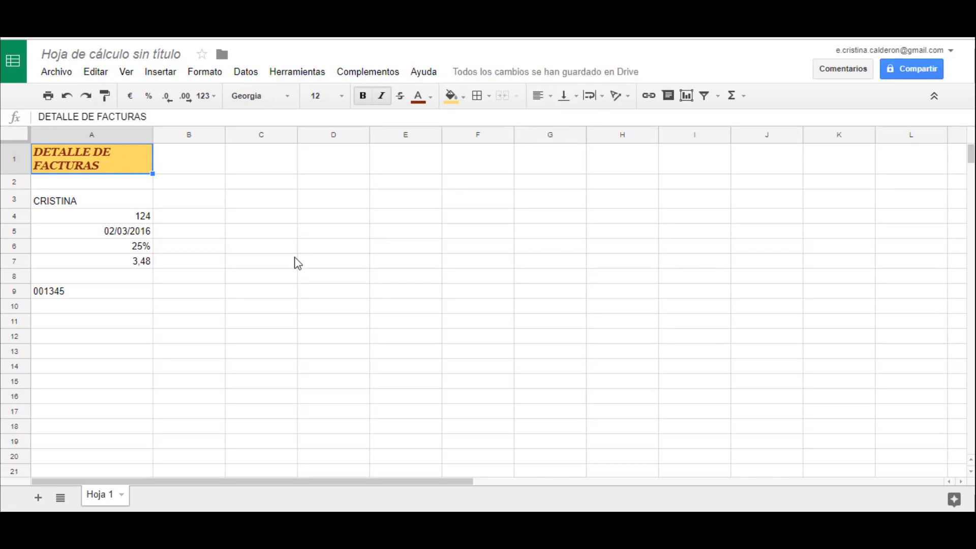
- Format the number in cell A4 as a percentage (Porcentaje)
{"action": "left_click", "coordinate": [267, 277]}
{"action": "left_click", "coordinate": [120, 221]}
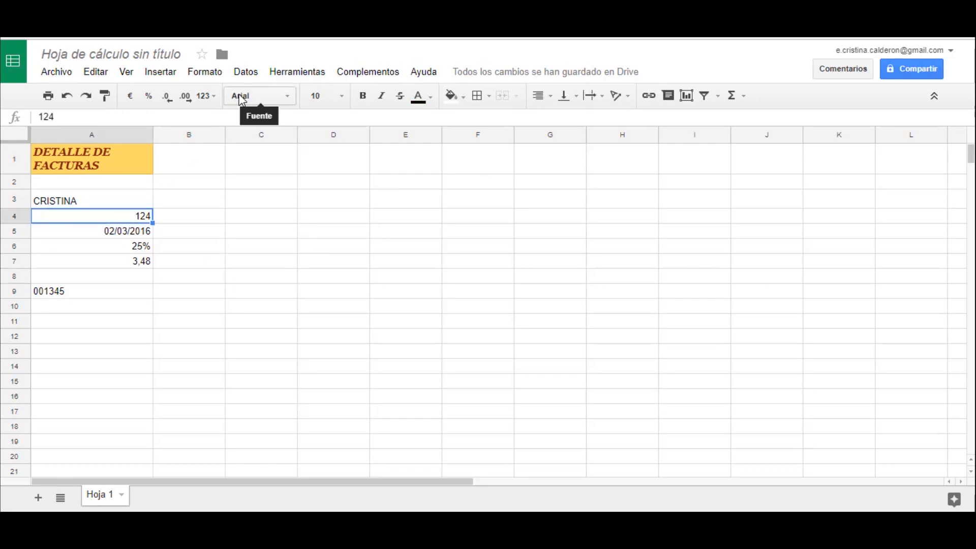
{"action": "left_click", "coordinate": [218, 71]}
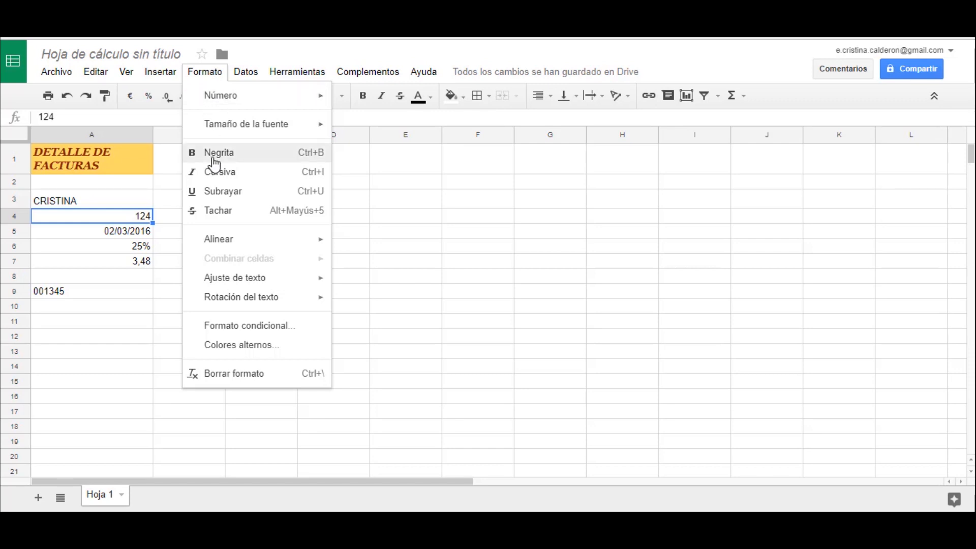
{"action": "mouse_move", "coordinate": [240, 100]}
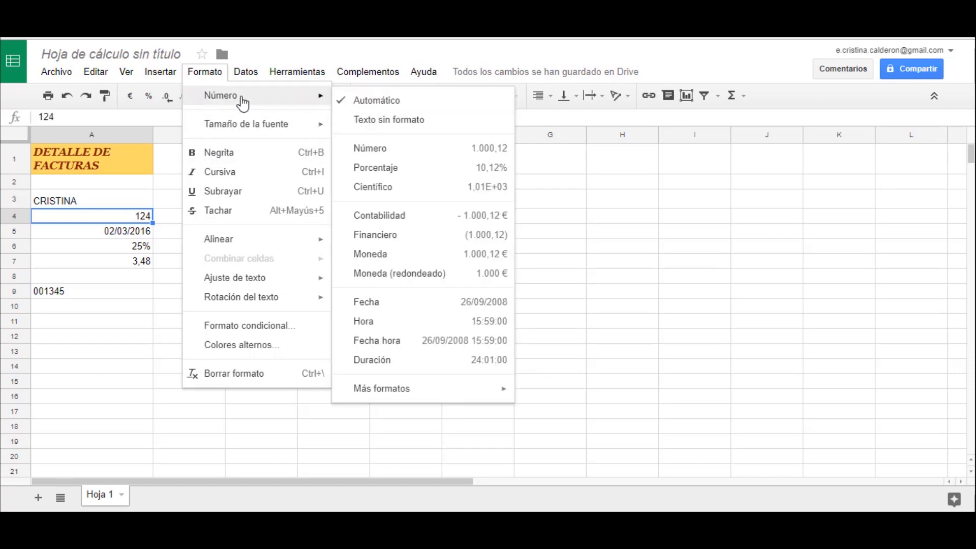
{"action": "left_click", "coordinate": [377, 175]}
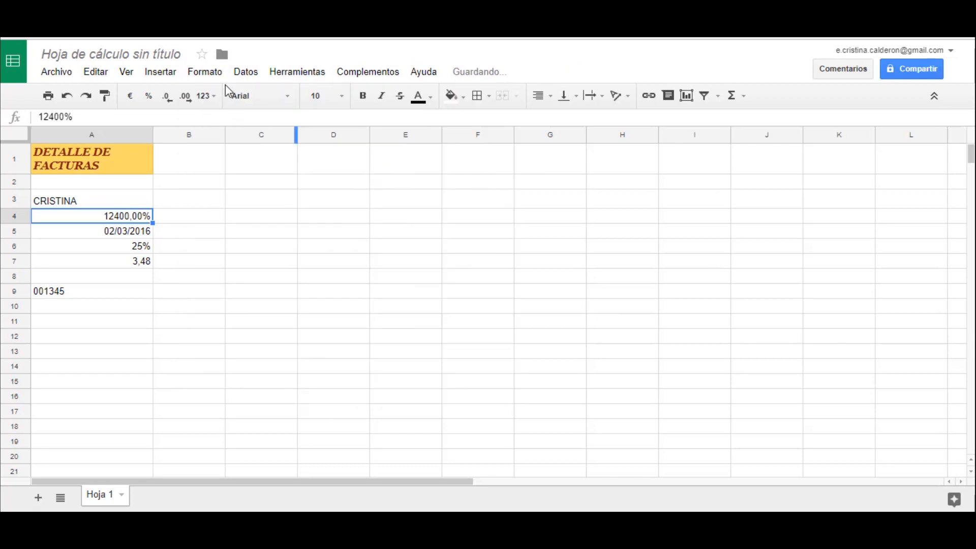
- Change the number format of cell A4 to currency (Moneda)
{"action": "left_click", "coordinate": [221, 72]}
{"action": "mouse_move", "coordinate": [272, 102]}
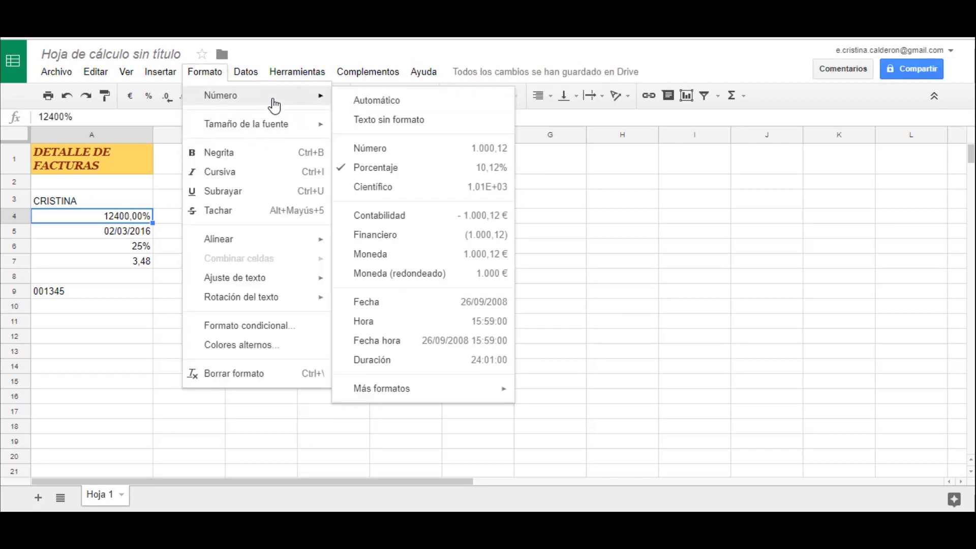
{"action": "left_click", "coordinate": [386, 258]}
- Change the number format of cell A4 to duration (Duración)
{"action": "left_click", "coordinate": [222, 74]}
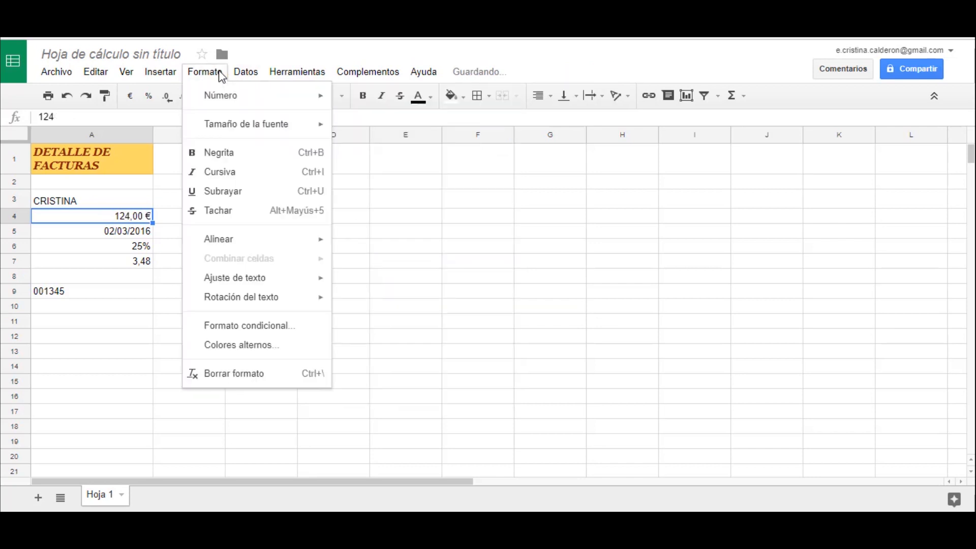
{"action": "mouse_move", "coordinate": [218, 96]}
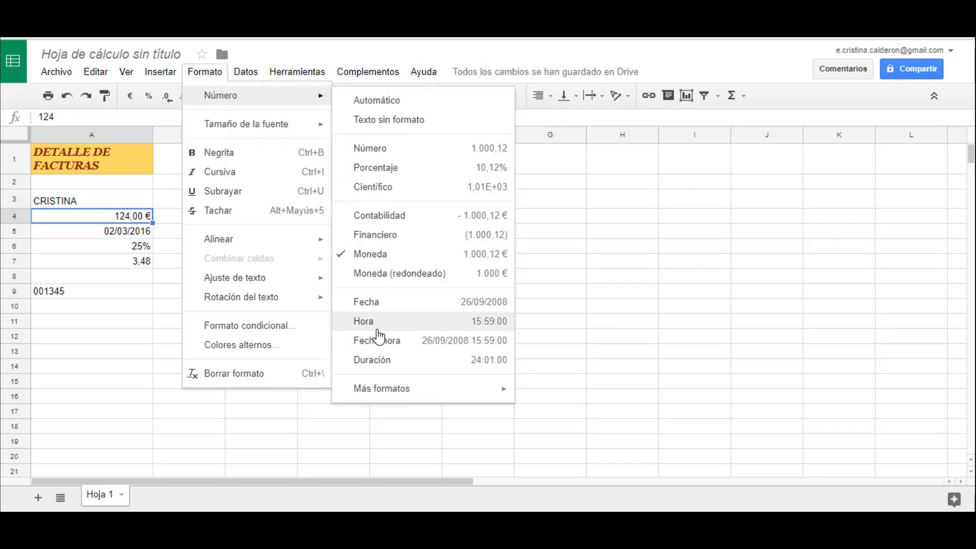
{"action": "left_click", "coordinate": [376, 362]}
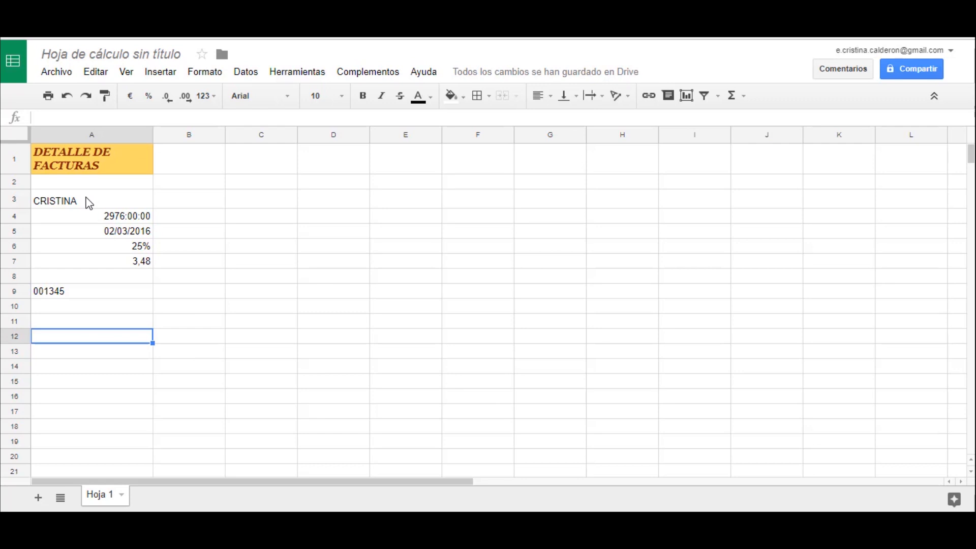
- Clear the contents of cells A3:A9, trying undo and redo on the deletion
{"action": "left_click_drag", "start_coordinate": [85, 204], "coordinate": [105, 299]}
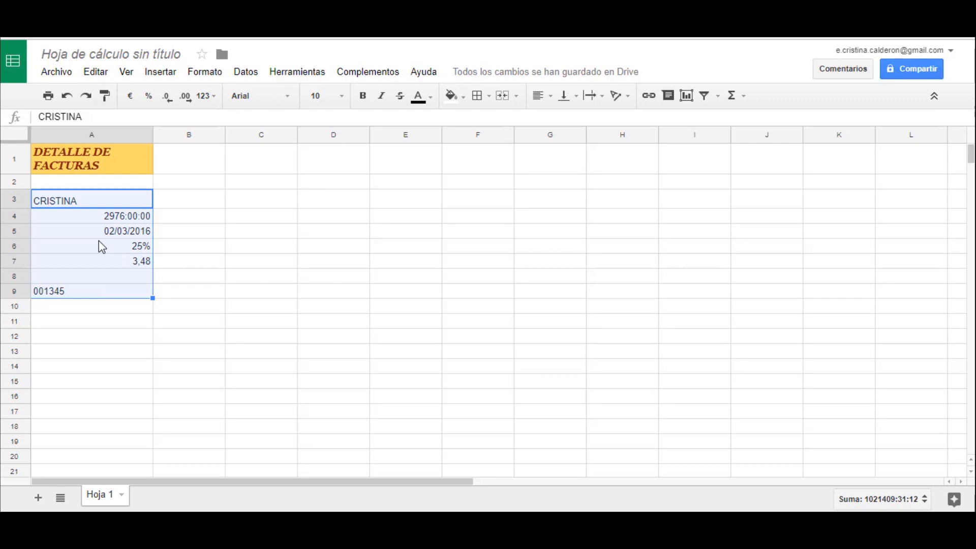
{"action": "key", "text": "Delete"}
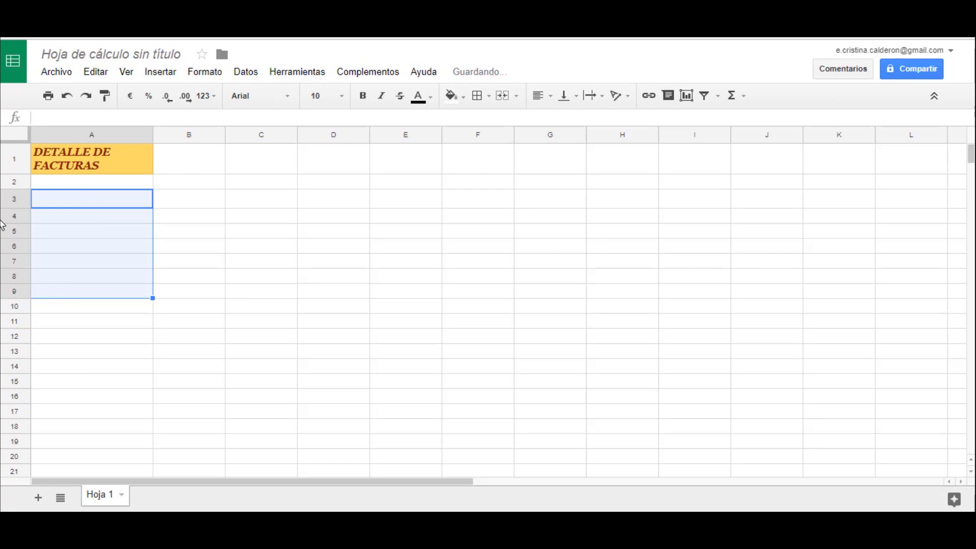
{"action": "left_click", "coordinate": [68, 101]}
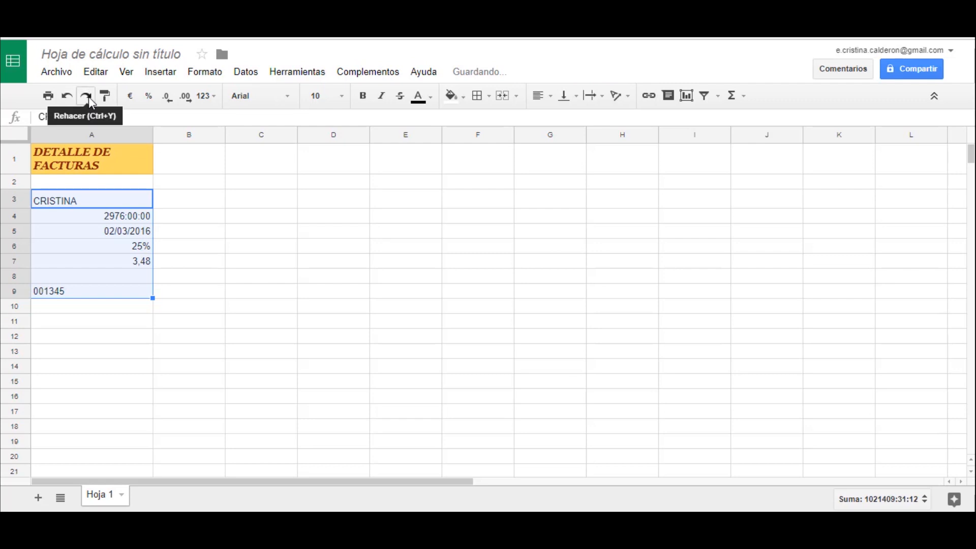
{"action": "left_click", "coordinate": [89, 99]}
{"action": "left_click", "coordinate": [234, 264]}
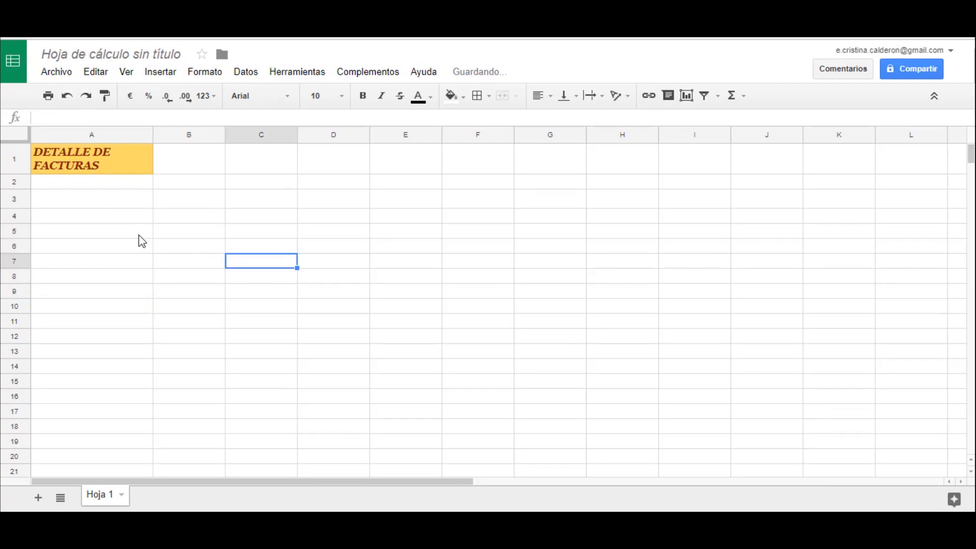
{"action": "left_click", "coordinate": [108, 203]}
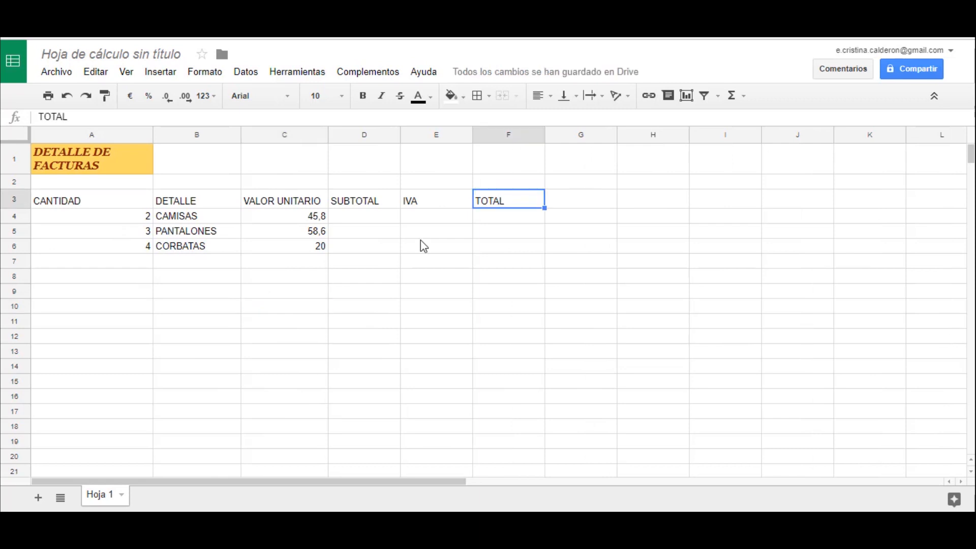
{"action": "left_click", "coordinate": [420, 244]}
- Calculate the CAMISAS subtotal in cell D4 with the formula +C4*A4 and review the formula
{"action": "left_click", "coordinate": [343, 224]}
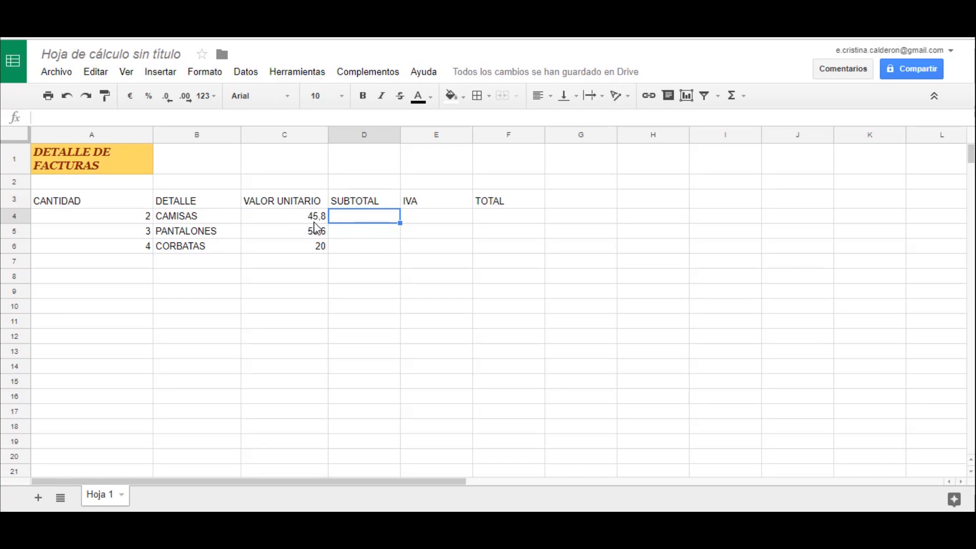
{"action": "type", "text": "+"}
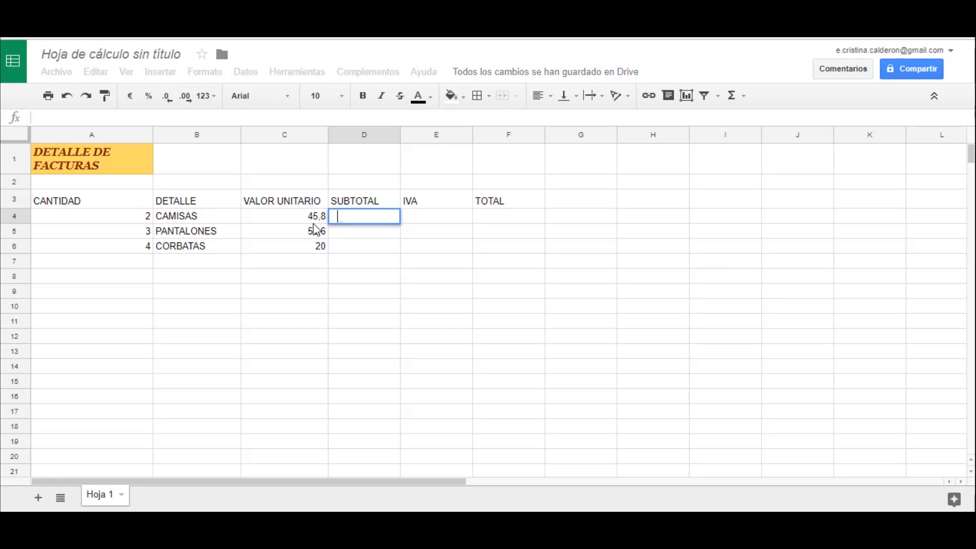
{"action": "left_click", "coordinate": [269, 219]}
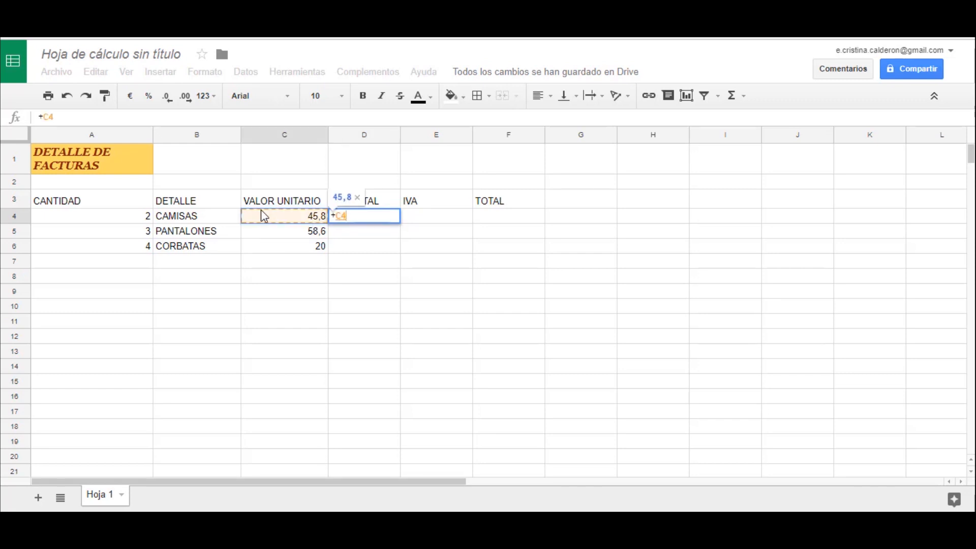
{"action": "type", "text": "*"}
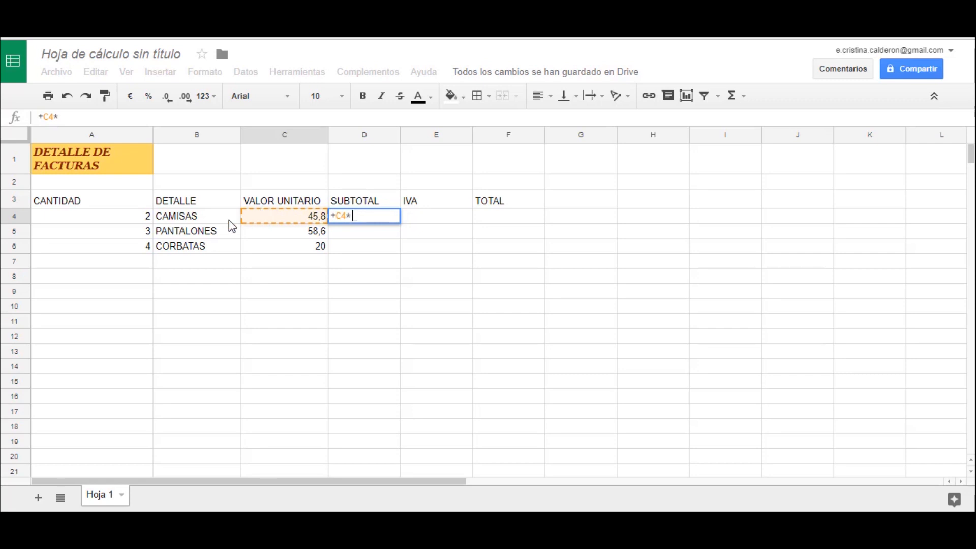
{"action": "left_click", "coordinate": [124, 219]}
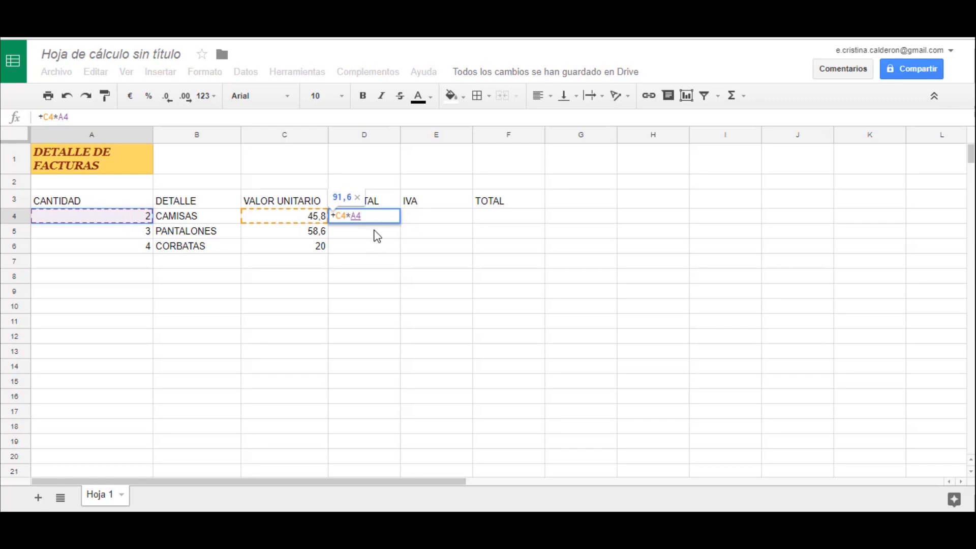
{"action": "key", "text": "Return"}
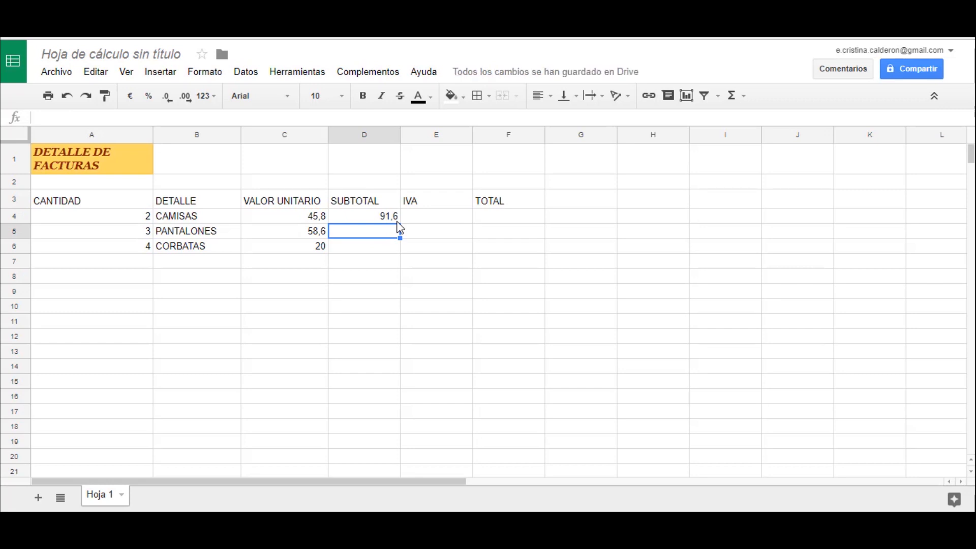
{"action": "key", "text": "Up"}
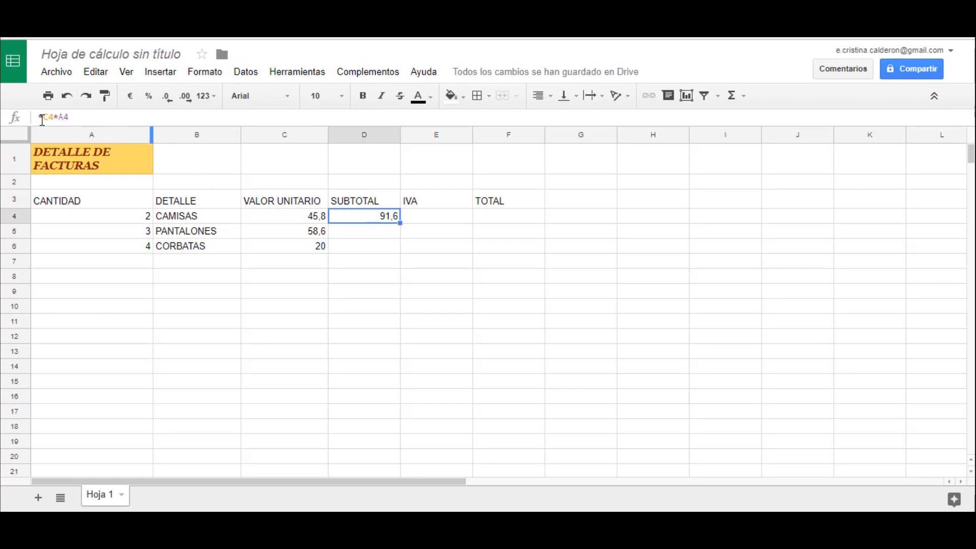
{"action": "left_click", "coordinate": [58, 118]}
- Calculate the IVA for CAMISAS in cell E4 with the formula +D4*12%
{"action": "left_click", "coordinate": [440, 219]}
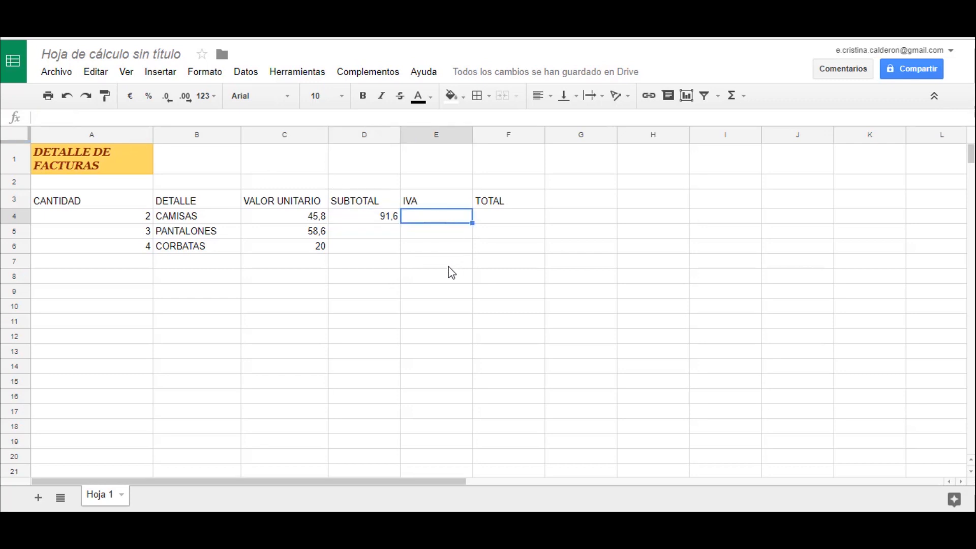
{"action": "type", "text": "+"}
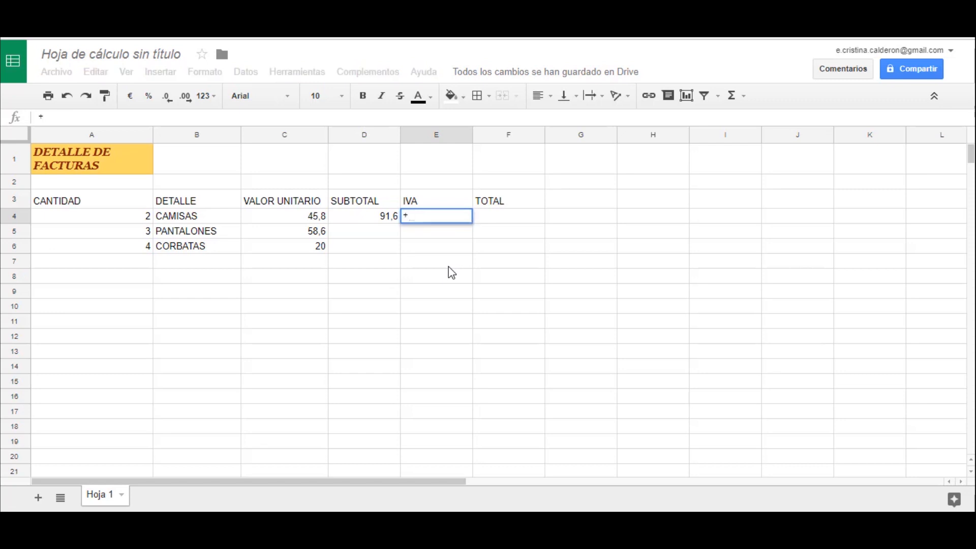
{"action": "left_click", "coordinate": [379, 218]}
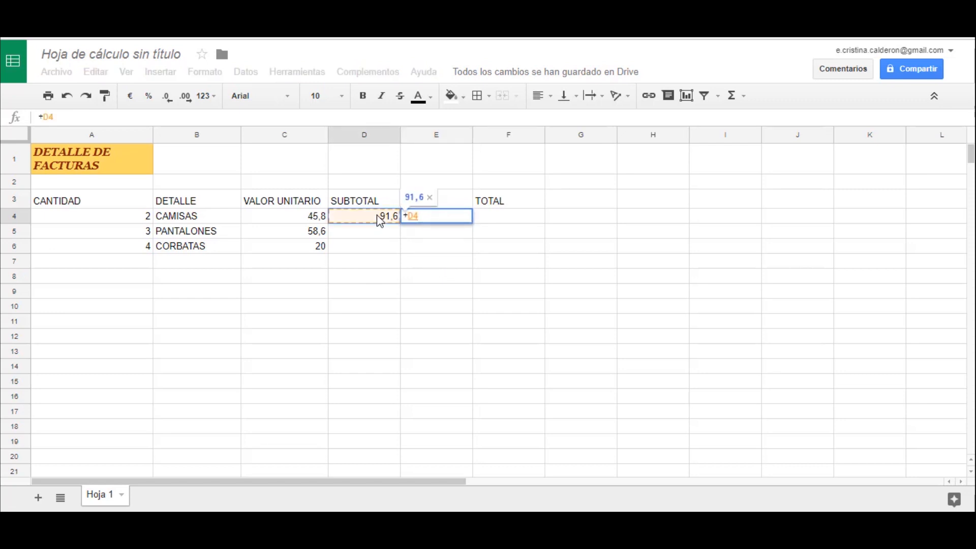
{"action": "type", "text": "*12"}
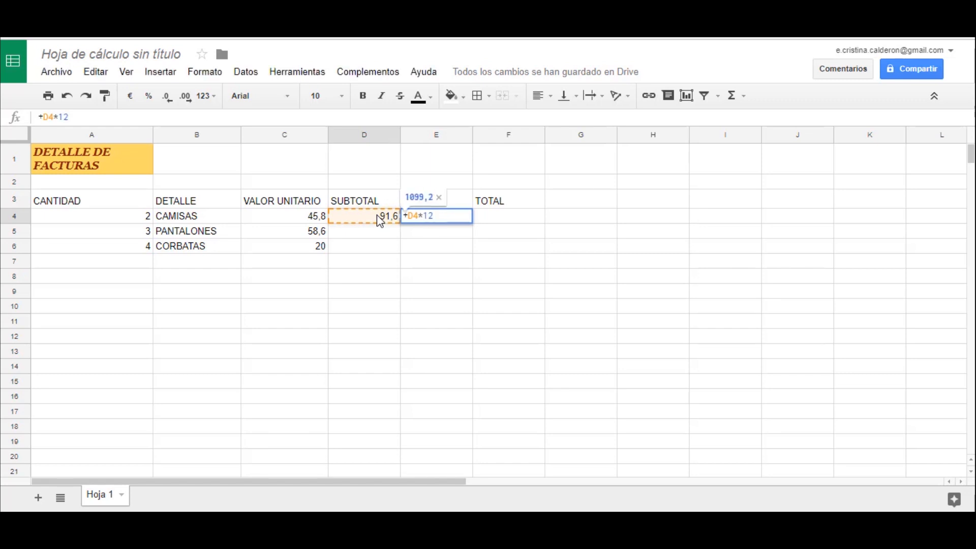
{"action": "type", "text": "%"}
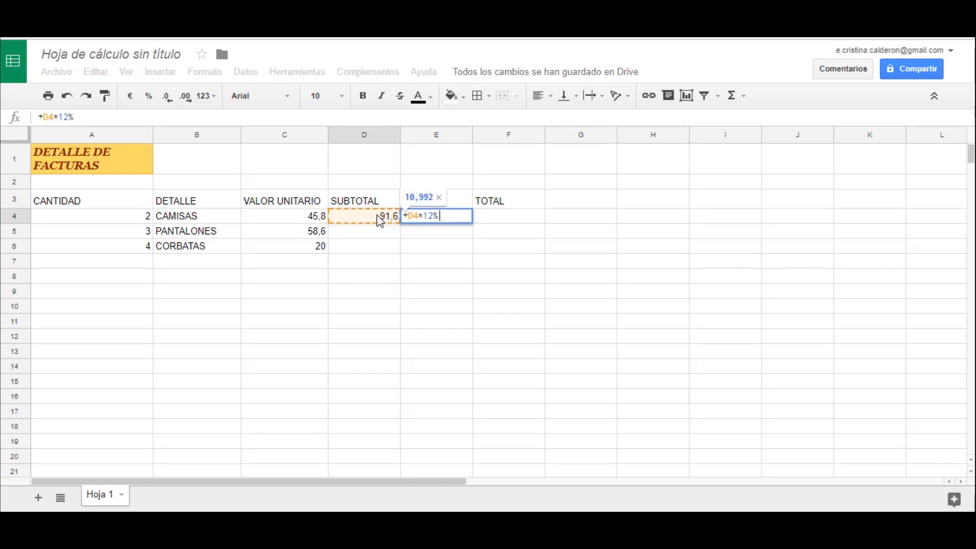
{"action": "key", "text": "Return"}
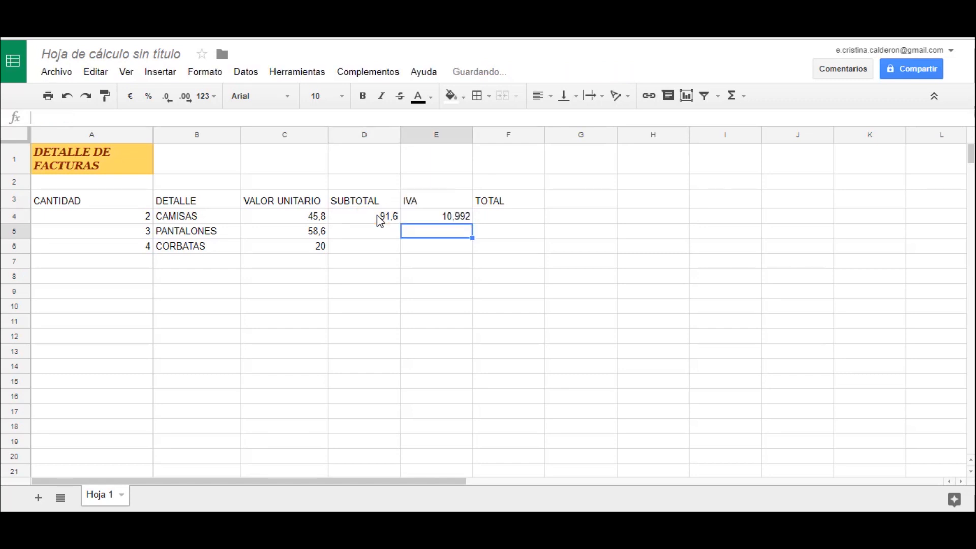
- Calculate the TOTAL for CAMISAS in cell F4 with the formula =SUM(D4:E4)
{"action": "left_click", "coordinate": [498, 218]}
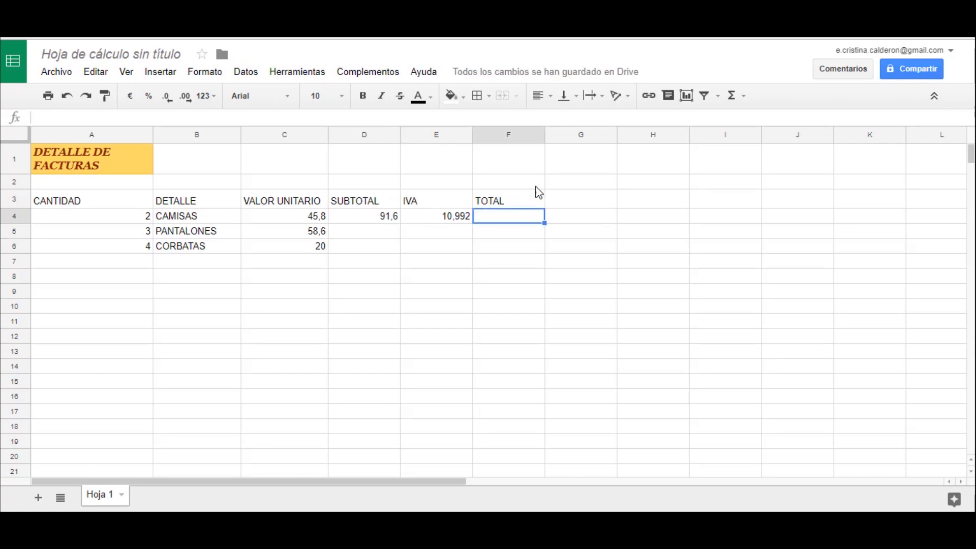
{"action": "left_click", "coordinate": [734, 102]}
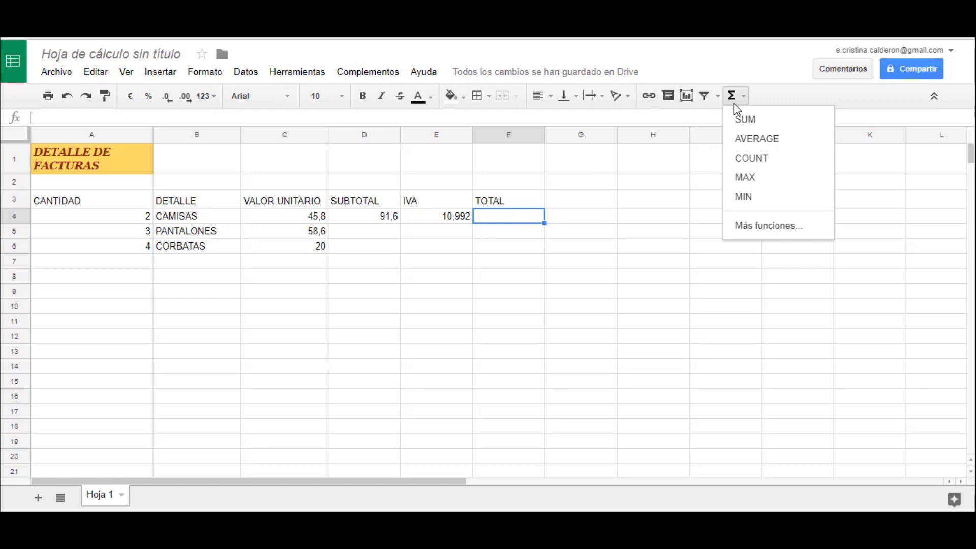
{"action": "left_click", "coordinate": [746, 122]}
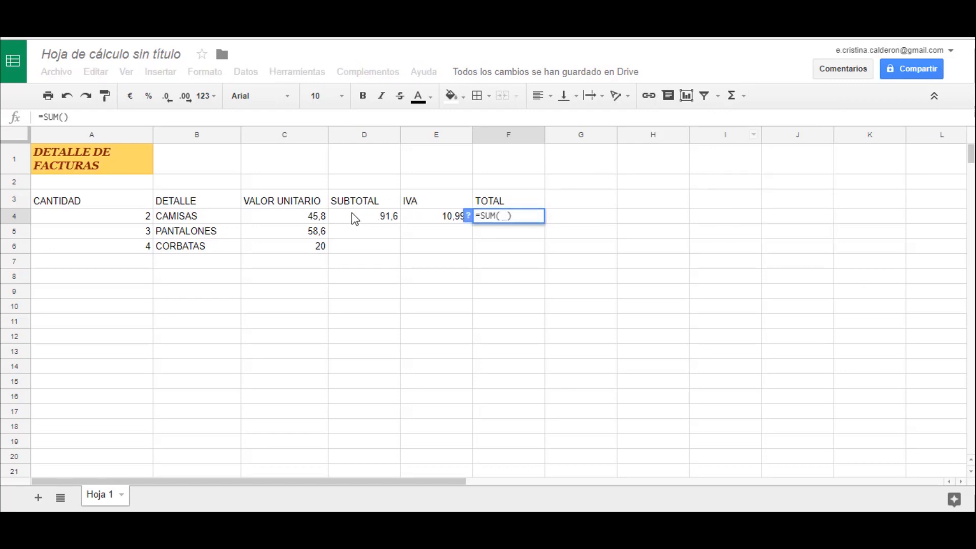
{"action": "left_click_drag", "start_coordinate": [355, 219], "coordinate": [462, 220]}
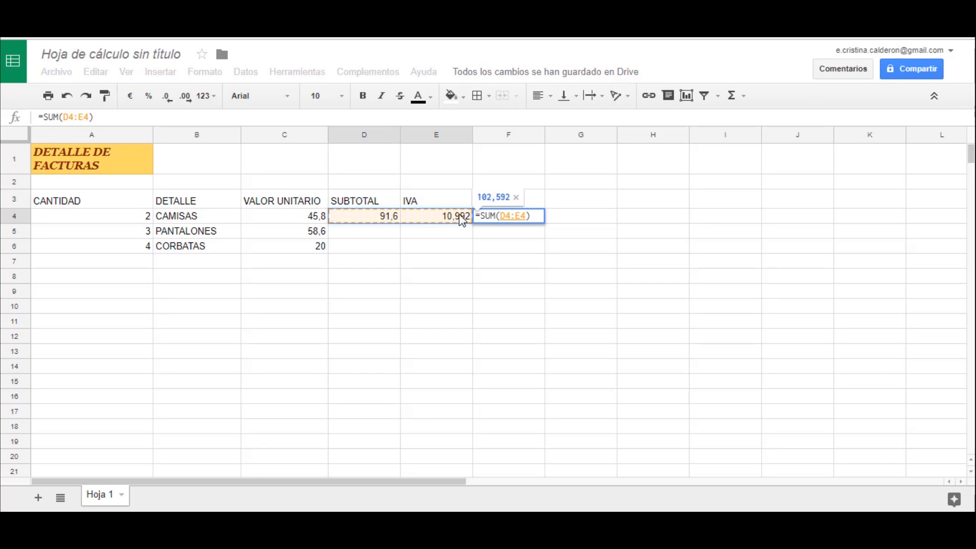
{"action": "key", "text": "Return"}
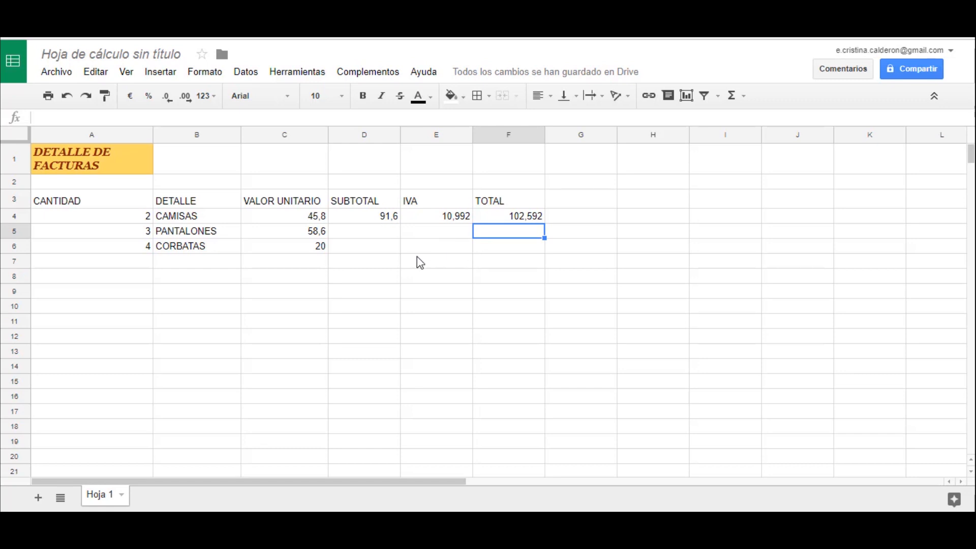
- Fill the SUBTOTAL, IVA and TOTAL formulas from D4:F4 down to rows 5 and 6 and review the copied formulas
{"action": "left_click", "coordinate": [362, 219]}
{"action": "left_click_drag", "start_coordinate": [365, 224], "coordinate": [544, 246]}
{"action": "left_click", "coordinate": [447, 267]}
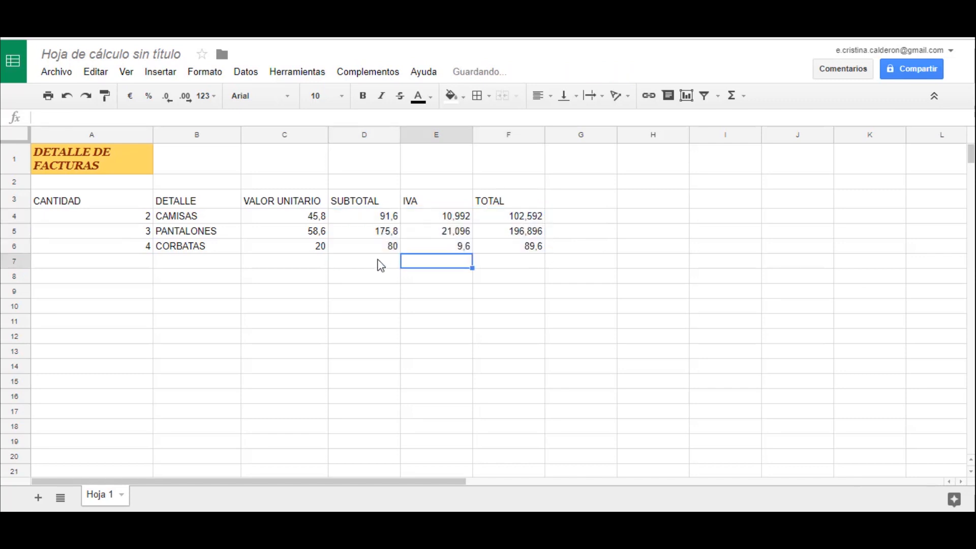
{"action": "left_click", "coordinate": [380, 236]}
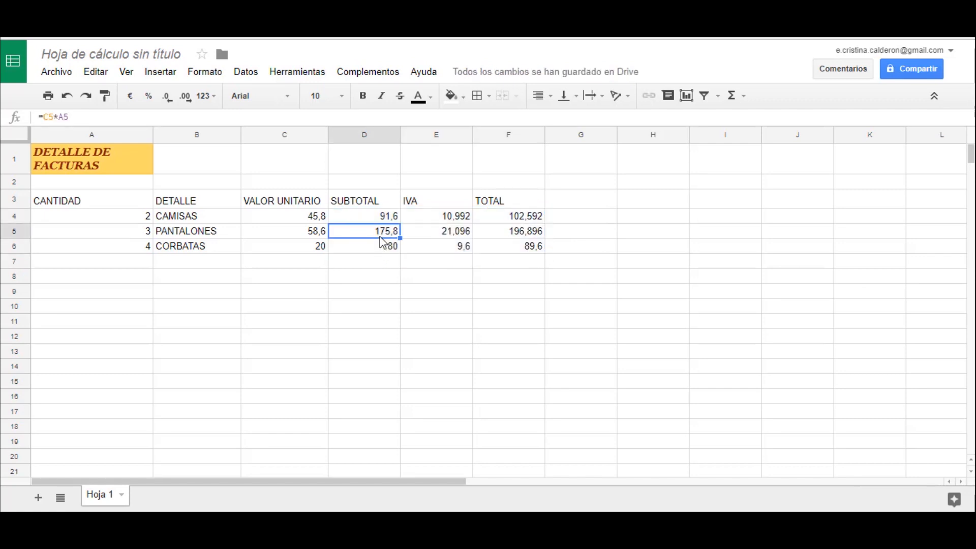
{"action": "left_click", "coordinate": [441, 246]}
{"action": "key", "text": "Up"}
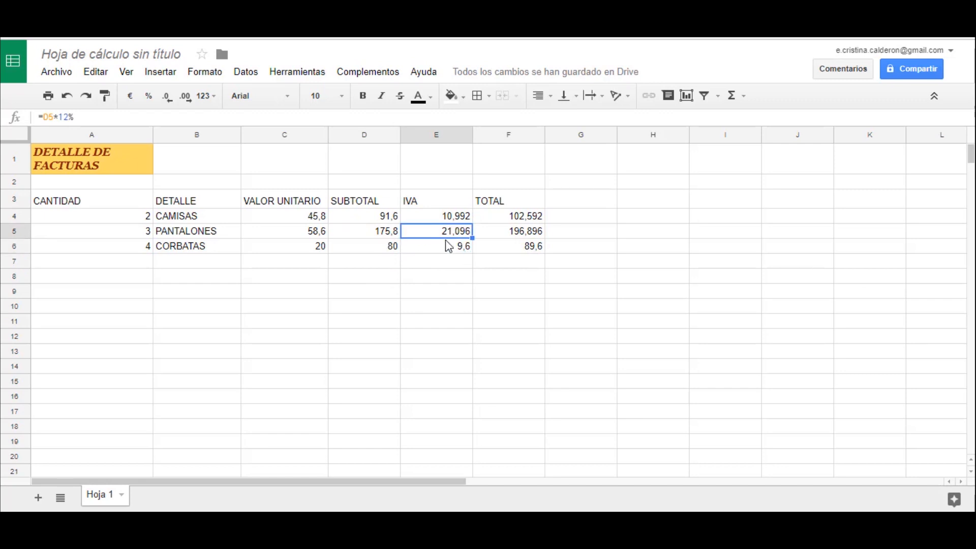
{"action": "left_click", "coordinate": [449, 247]}
{"action": "left_click", "coordinate": [431, 264]}
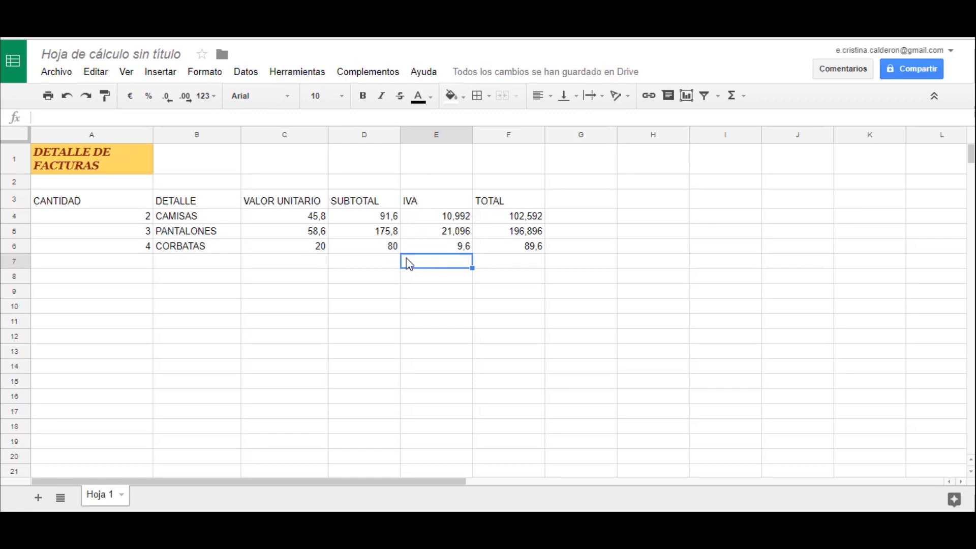
- Format header row 3 in Calibri, size 12, bold, and centre it horizontally
{"action": "left_click", "coordinate": [14, 203]}
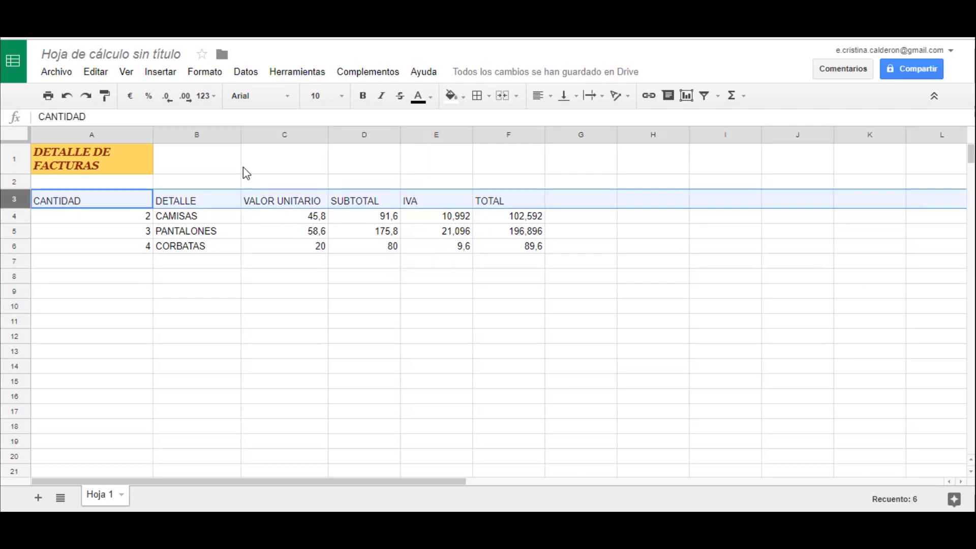
{"action": "left_click", "coordinate": [292, 96]}
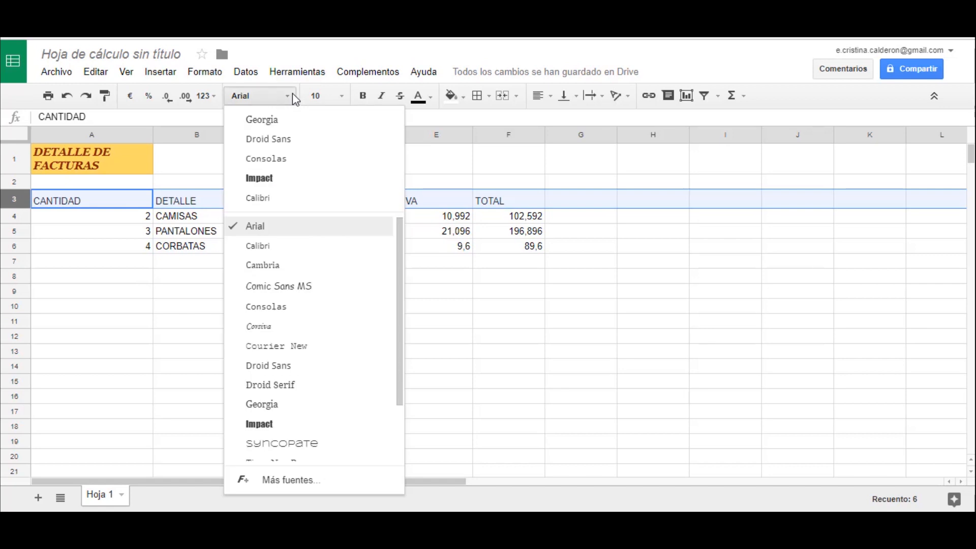
{"action": "left_click", "coordinate": [258, 198]}
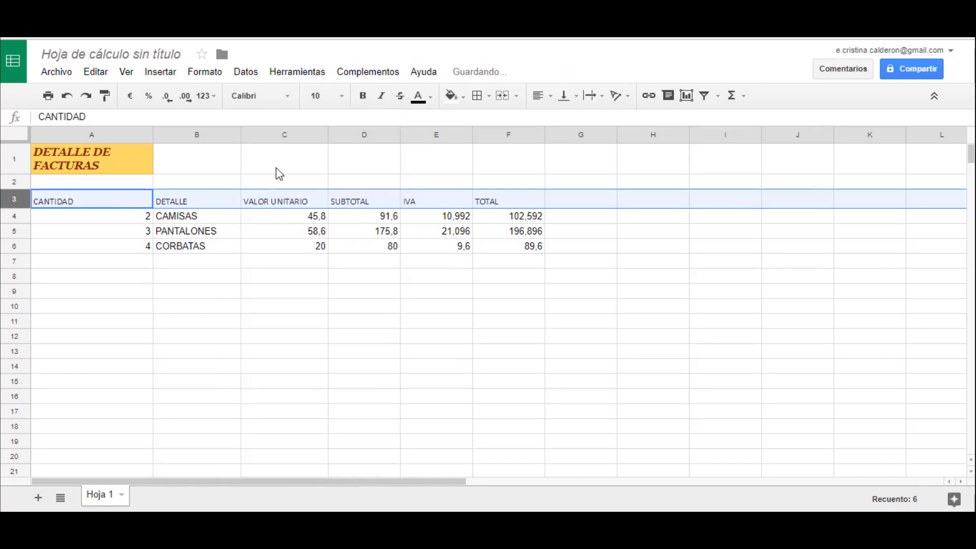
{"action": "left_click", "coordinate": [342, 97]}
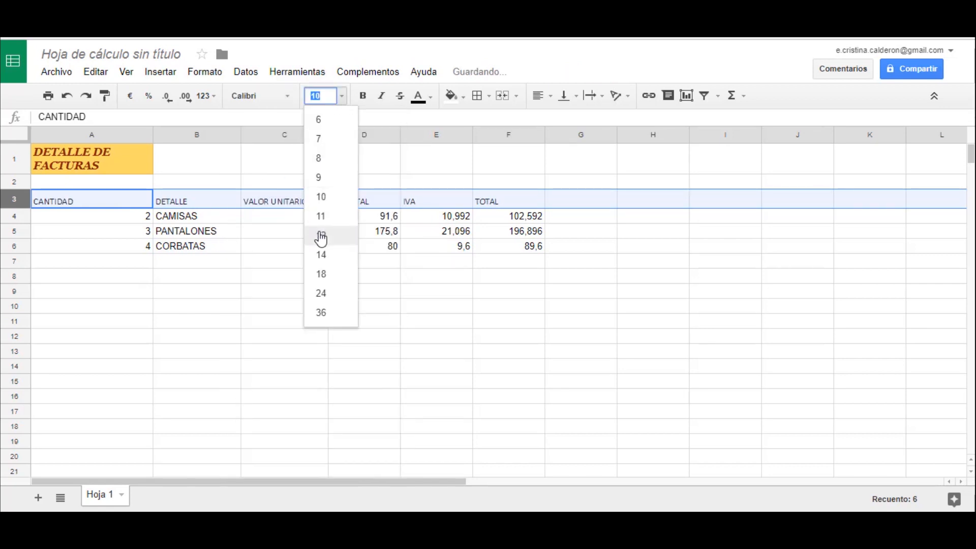
{"action": "left_click", "coordinate": [320, 237]}
{"action": "left_click", "coordinate": [362, 97]}
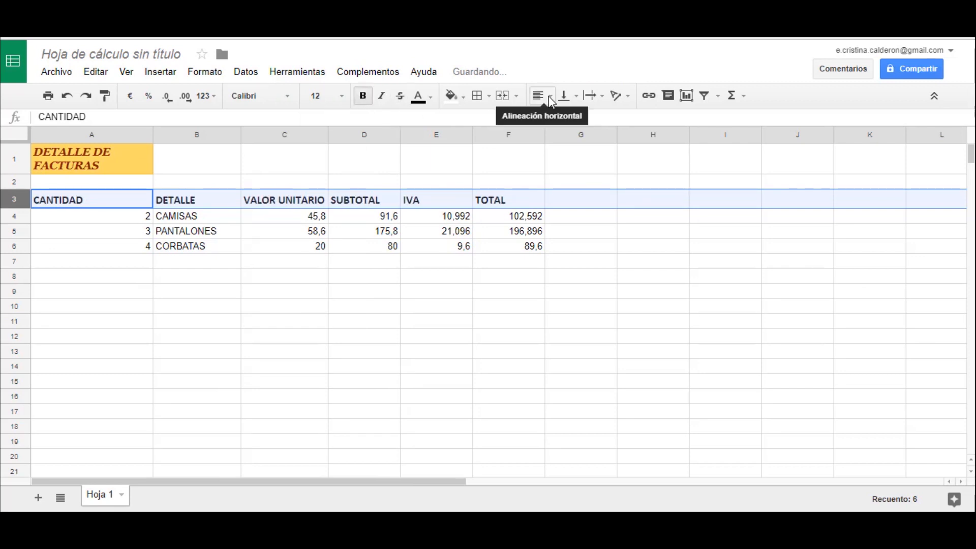
{"action": "left_click", "coordinate": [550, 98]}
{"action": "left_click", "coordinate": [564, 123]}
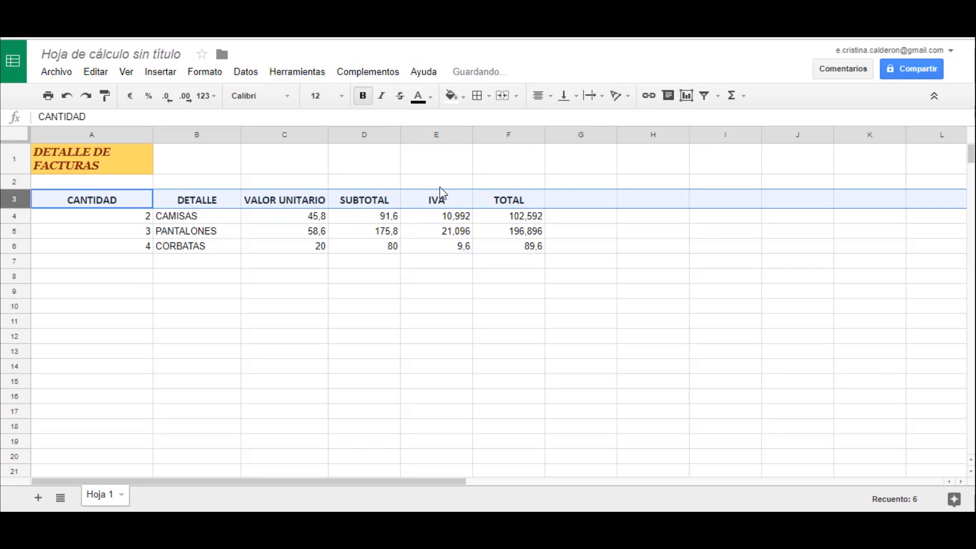
{"action": "left_click", "coordinate": [208, 277]}
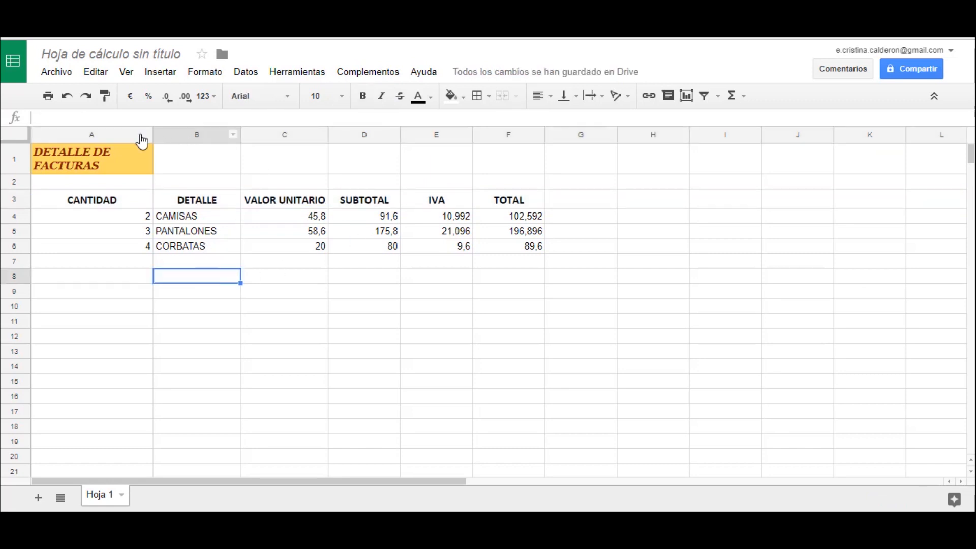
- Narrow column A to fit the CANTIDAD header and display the amounts in C4:F6 with two decimals
{"action": "left_click_drag", "start_coordinate": [152, 133], "coordinate": [106, 134]}
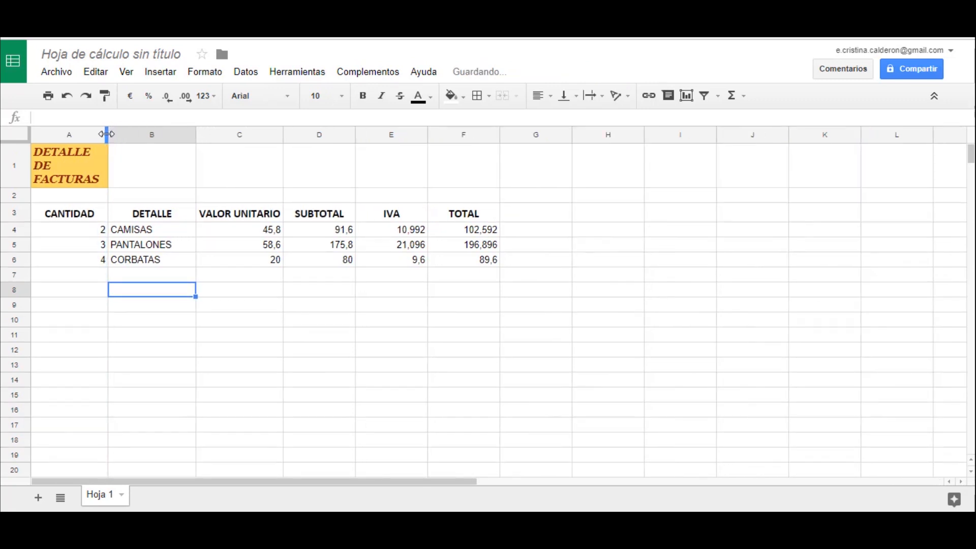
{"action": "left_click", "coordinate": [273, 297]}
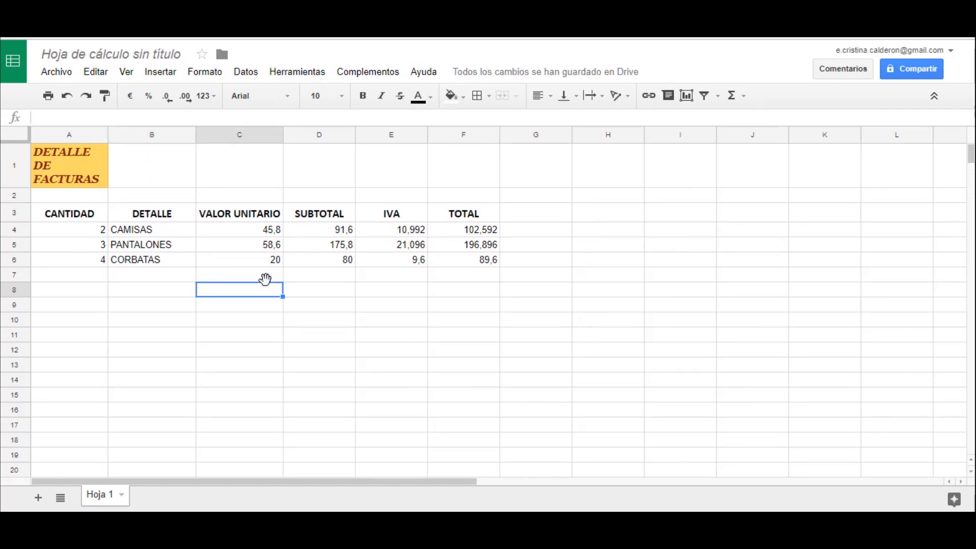
{"action": "left_click_drag", "start_coordinate": [246, 228], "coordinate": [468, 267]}
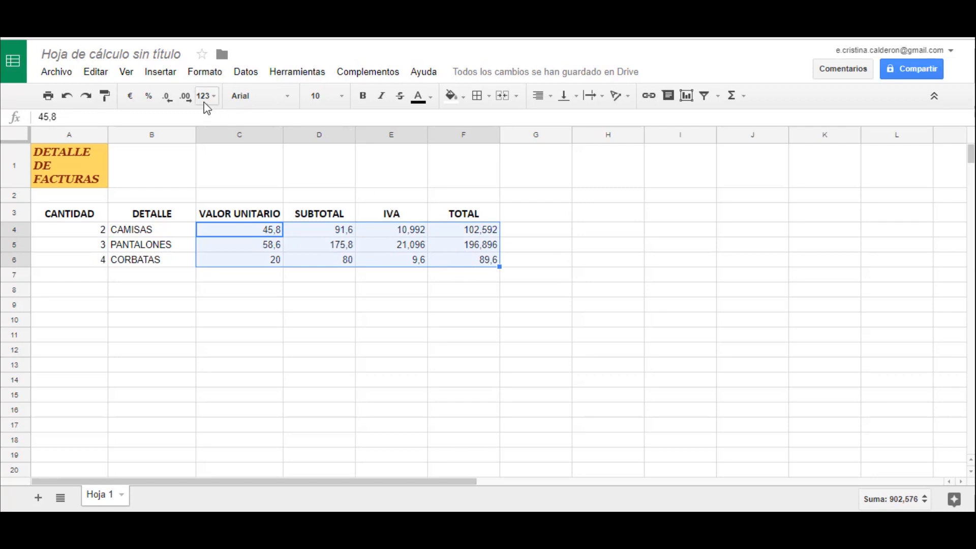
{"action": "left_click", "coordinate": [166, 100]}
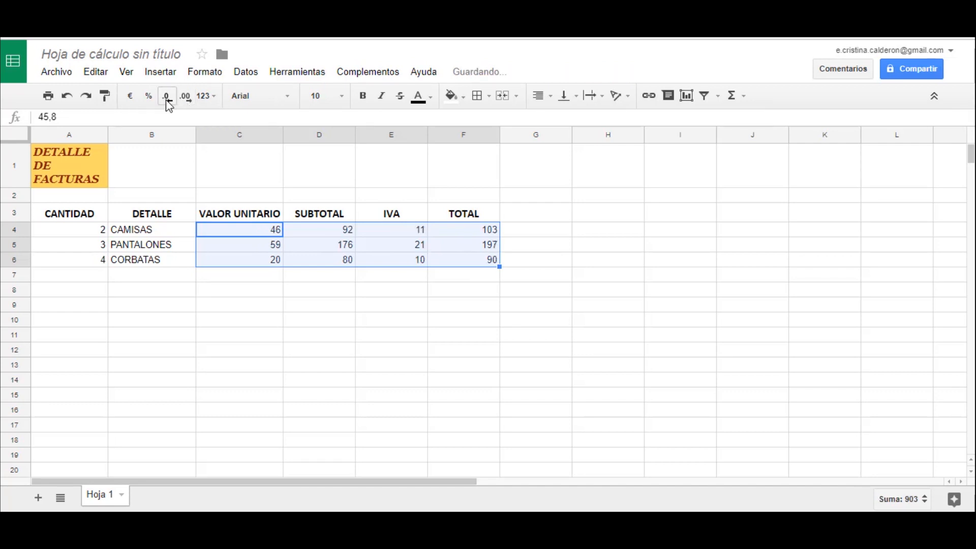
{"action": "left_click", "coordinate": [192, 102]}
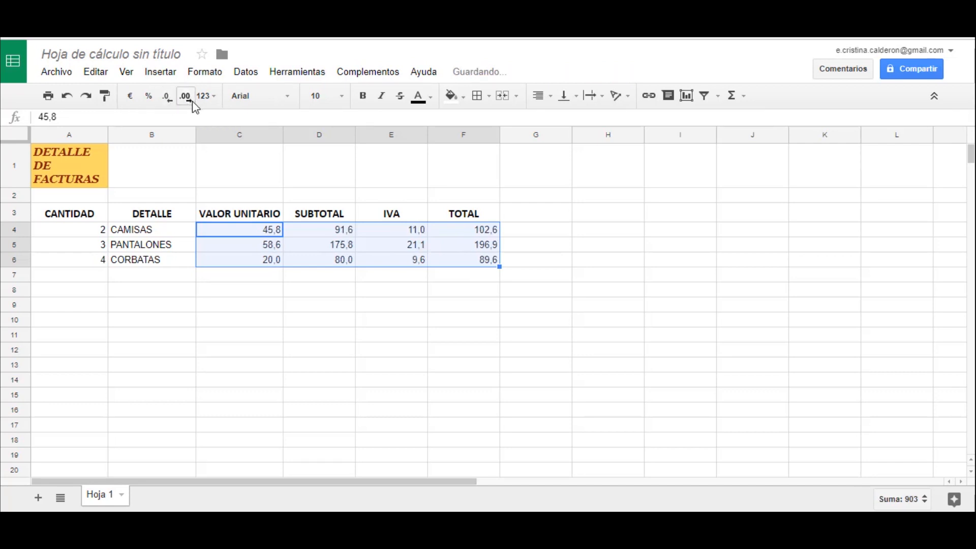
{"action": "left_click", "coordinate": [191, 102]}
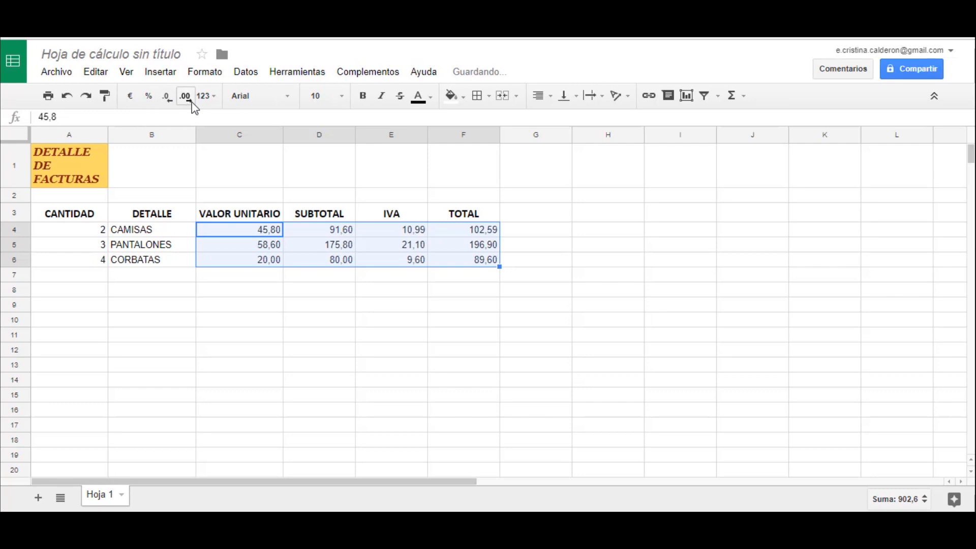
{"action": "left_click", "coordinate": [315, 282]}
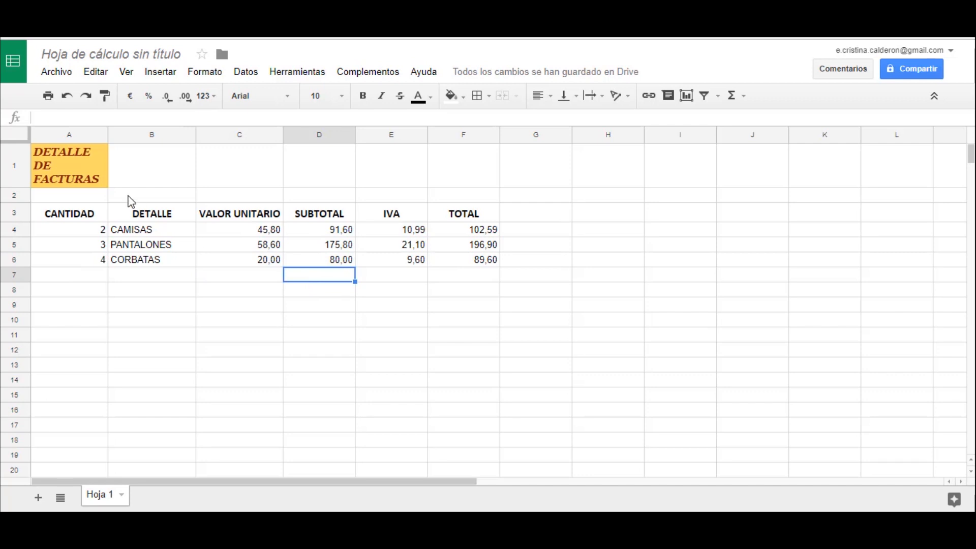
- Apply all borders to the invoice table in A3:F6
{"action": "left_click_drag", "start_coordinate": [56, 220], "coordinate": [486, 268]}
{"action": "left_click_drag", "start_coordinate": [493, 267], "coordinate": [493, 268]}
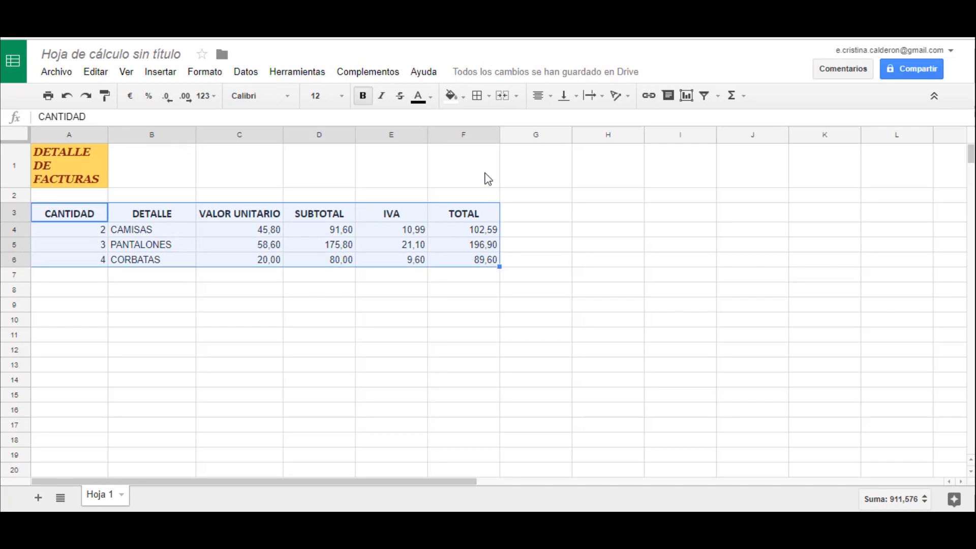
{"action": "left_click", "coordinate": [489, 97]}
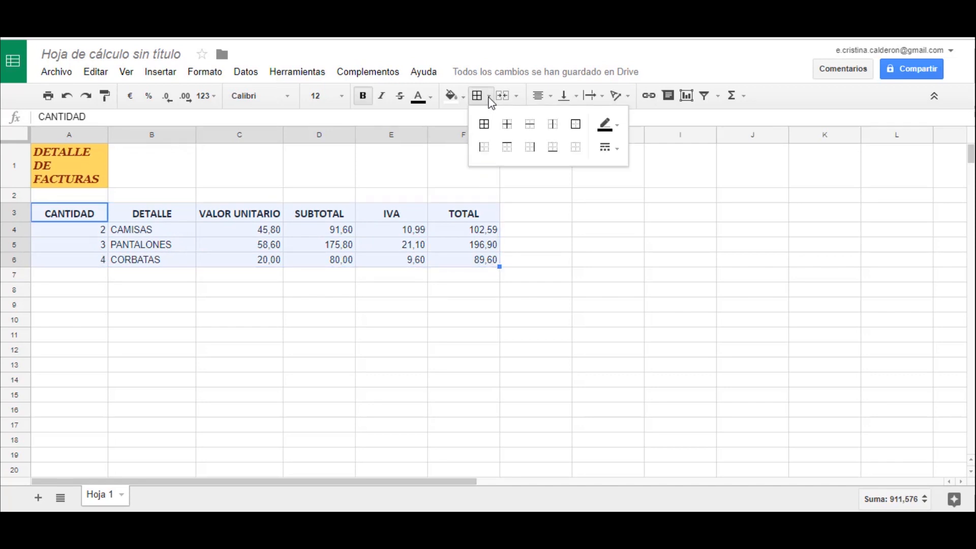
{"action": "left_click", "coordinate": [483, 131]}
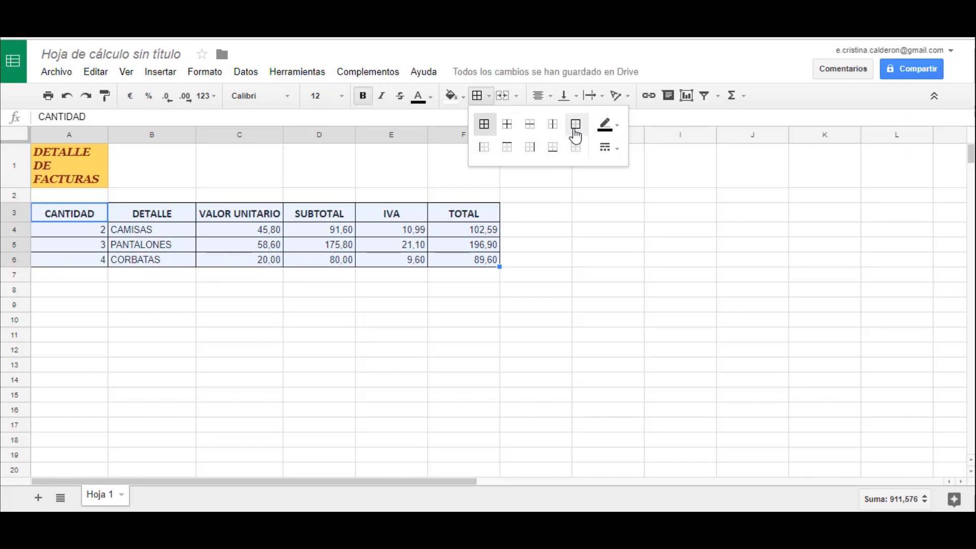
{"action": "left_click", "coordinate": [537, 216]}
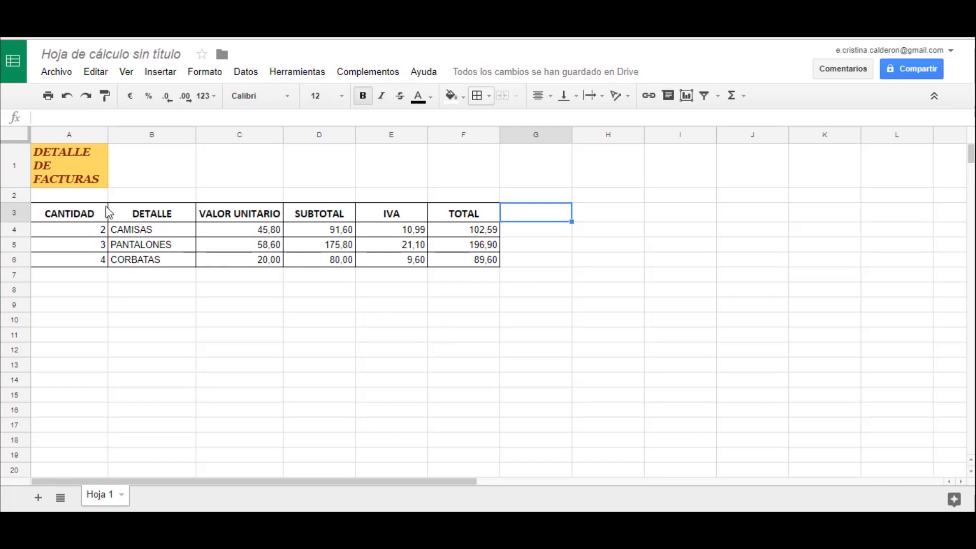
- Fill the header cells A3:F3 with light blue
{"action": "left_click", "coordinate": [64, 218]}
{"action": "left_click_drag", "start_coordinate": [65, 217], "coordinate": [488, 219]}
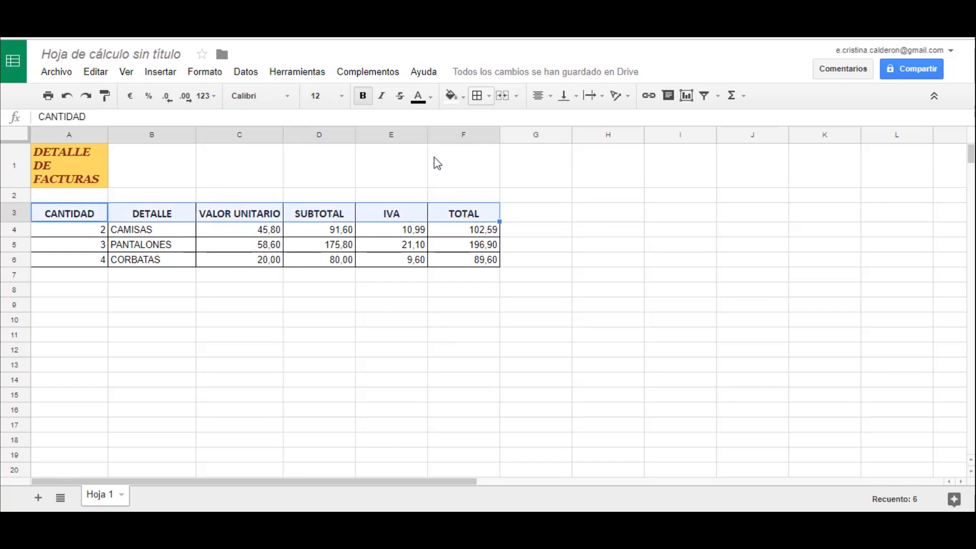
{"action": "left_click", "coordinate": [463, 101]}
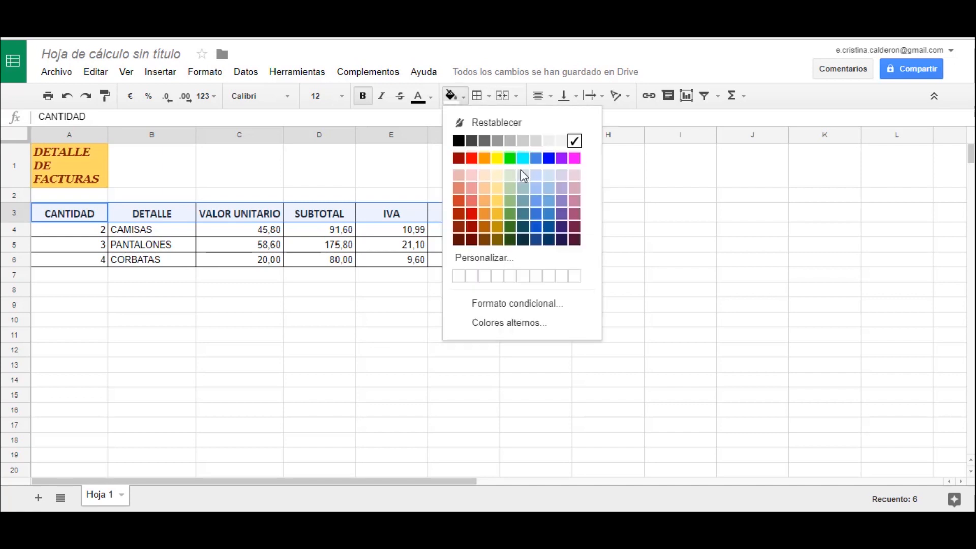
{"action": "left_click", "coordinate": [547, 189]}
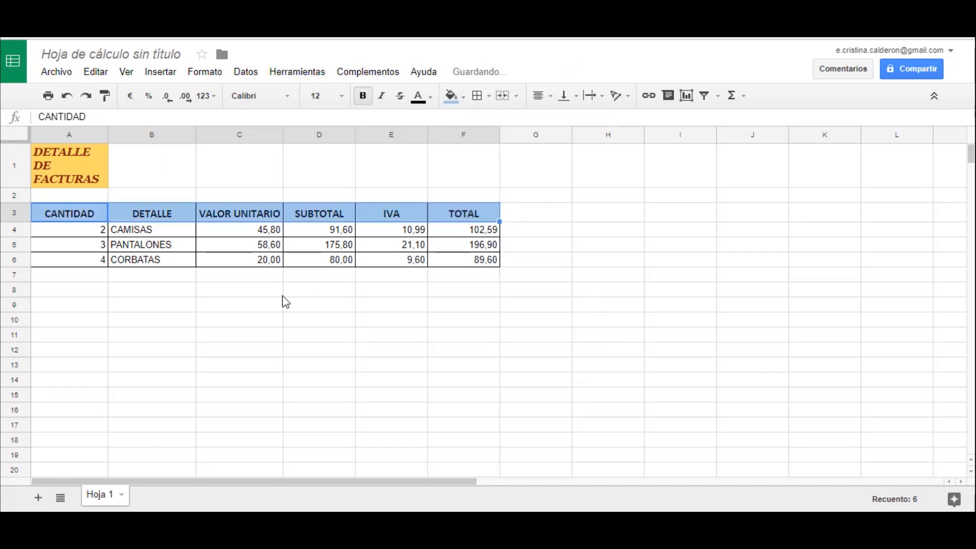
{"action": "left_click", "coordinate": [254, 308]}
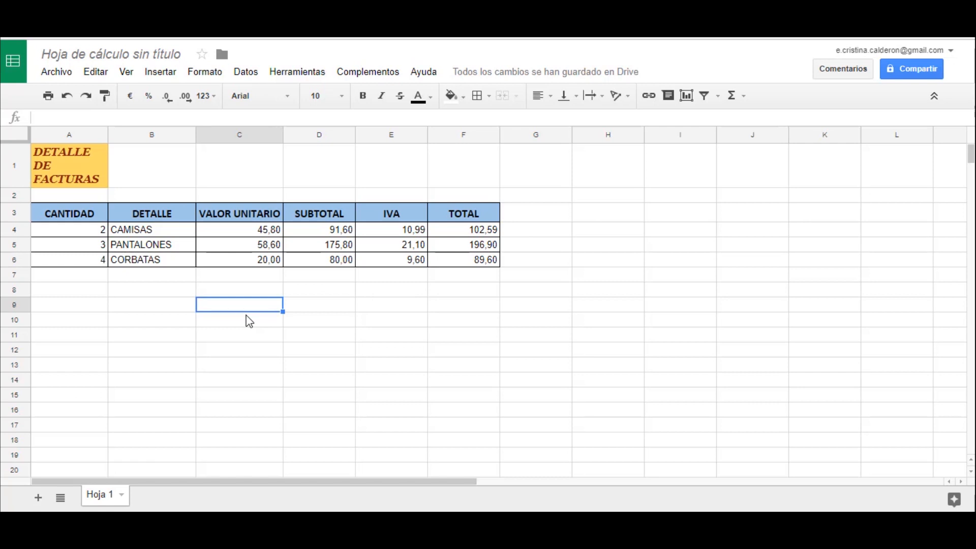
- Create a new filter view from header row 3 and dismiss the introductory tip
{"action": "left_click", "coordinate": [12, 213]}
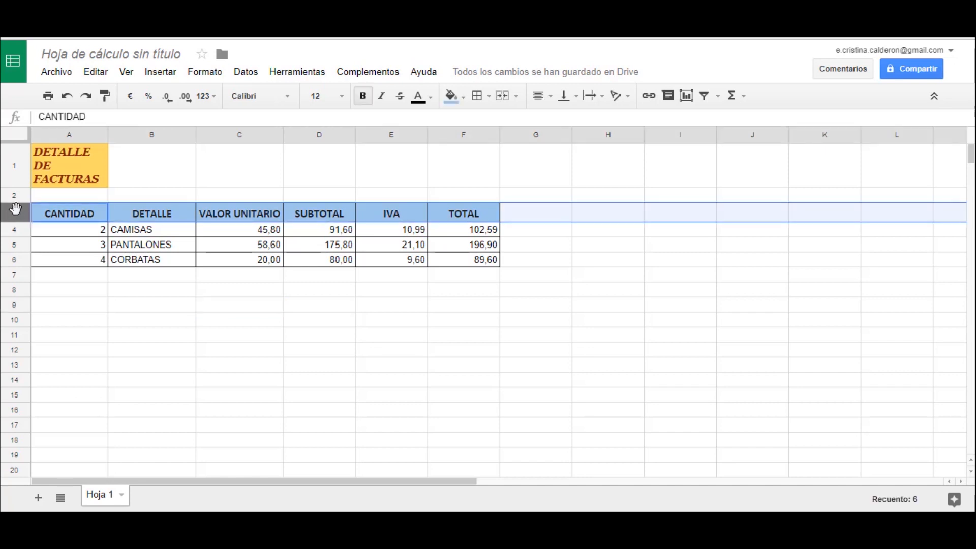
{"action": "left_click", "coordinate": [718, 98]}
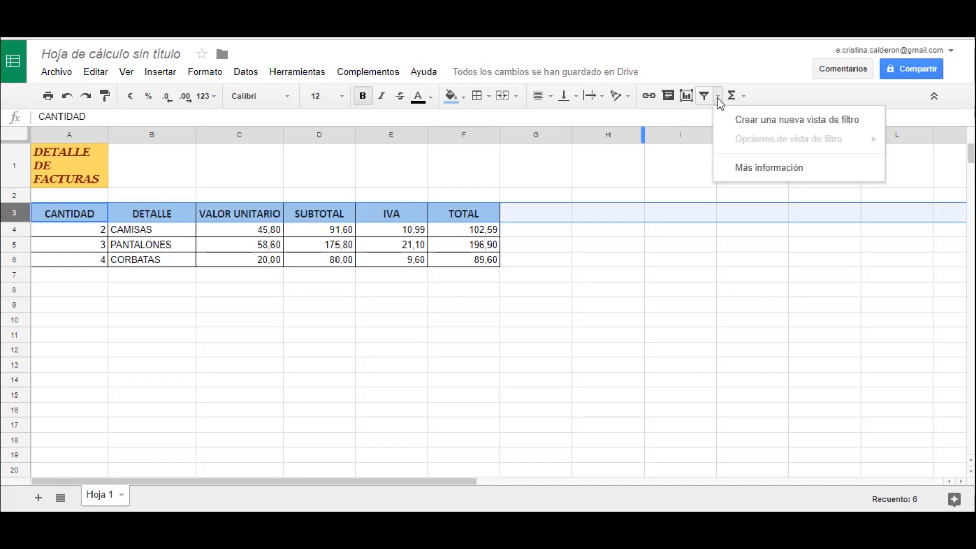
{"action": "left_click", "coordinate": [733, 122]}
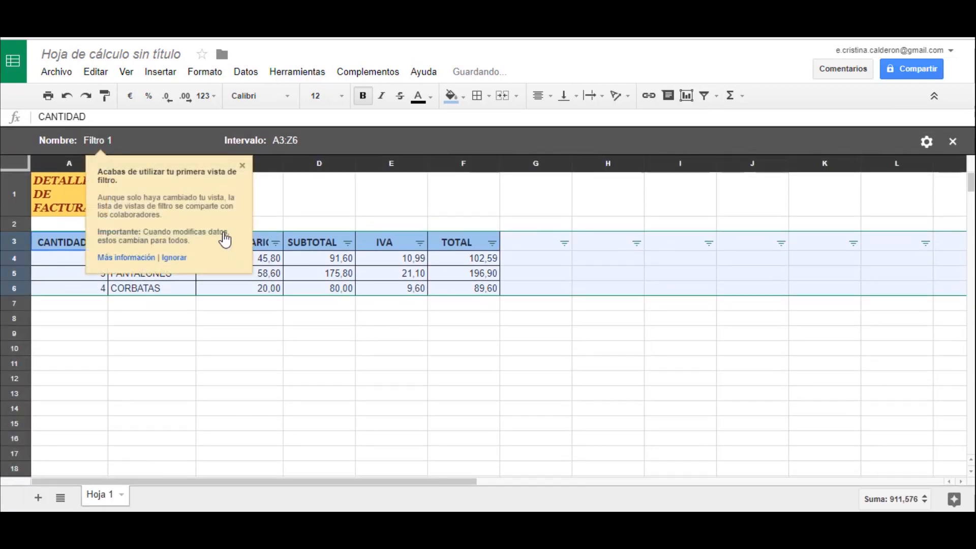
{"action": "left_click", "coordinate": [243, 166]}
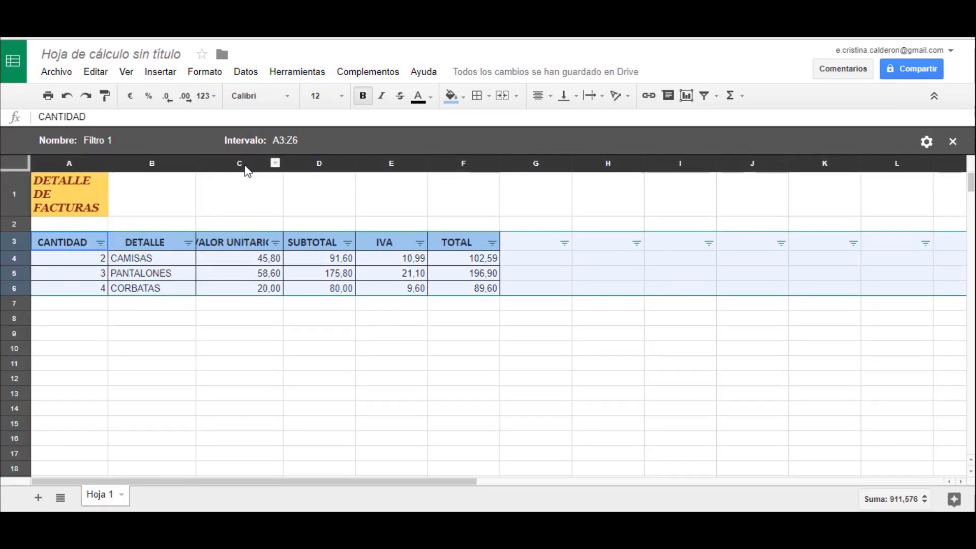
- Filter the DETALLE column to show only the CORBATAS row
{"action": "left_click", "coordinate": [100, 243]}
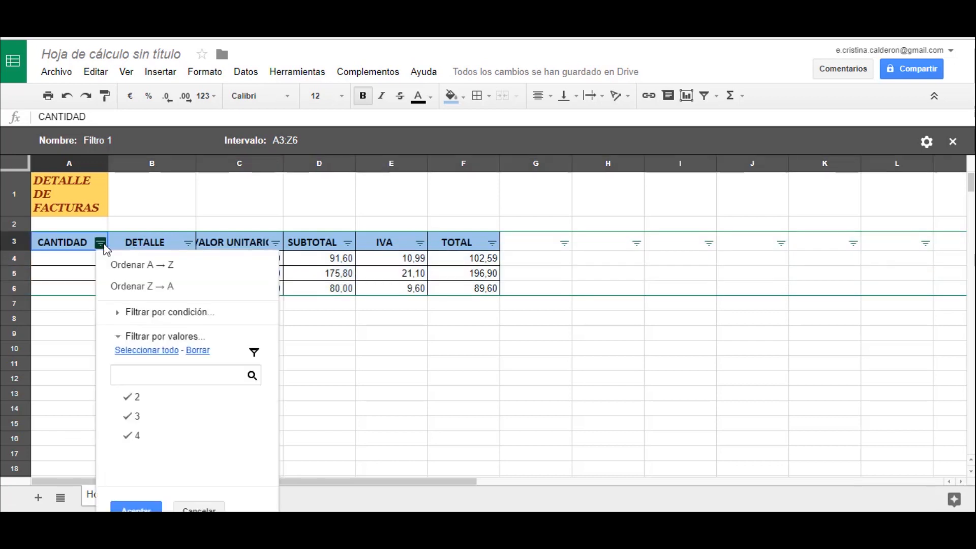
{"action": "left_click", "coordinate": [162, 215]}
{"action": "left_click", "coordinate": [188, 244]}
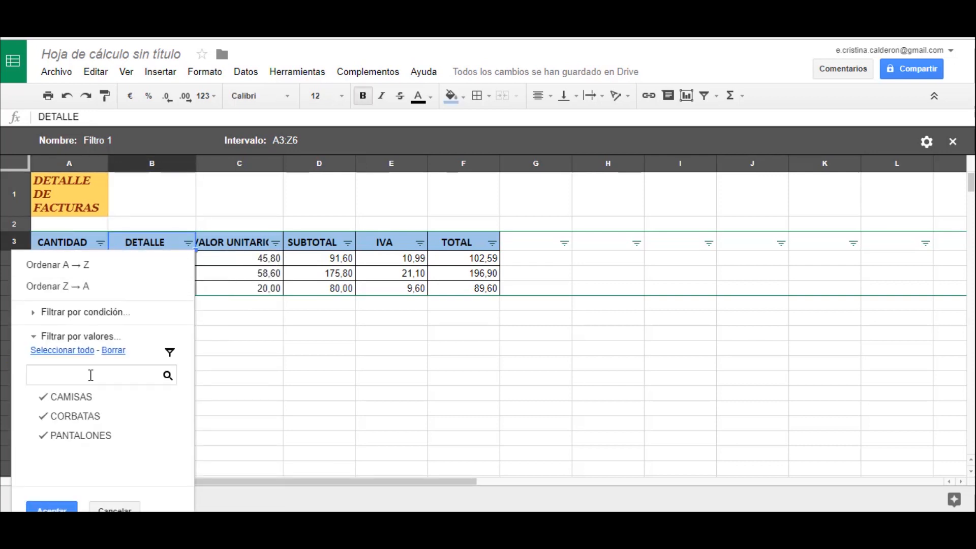
{"action": "left_click", "coordinate": [49, 405]}
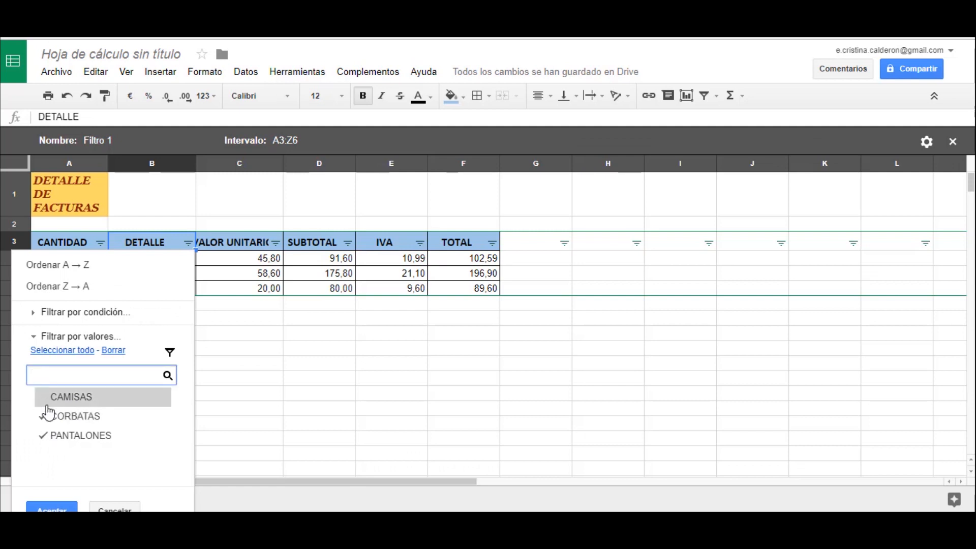
{"action": "left_click", "coordinate": [46, 437]}
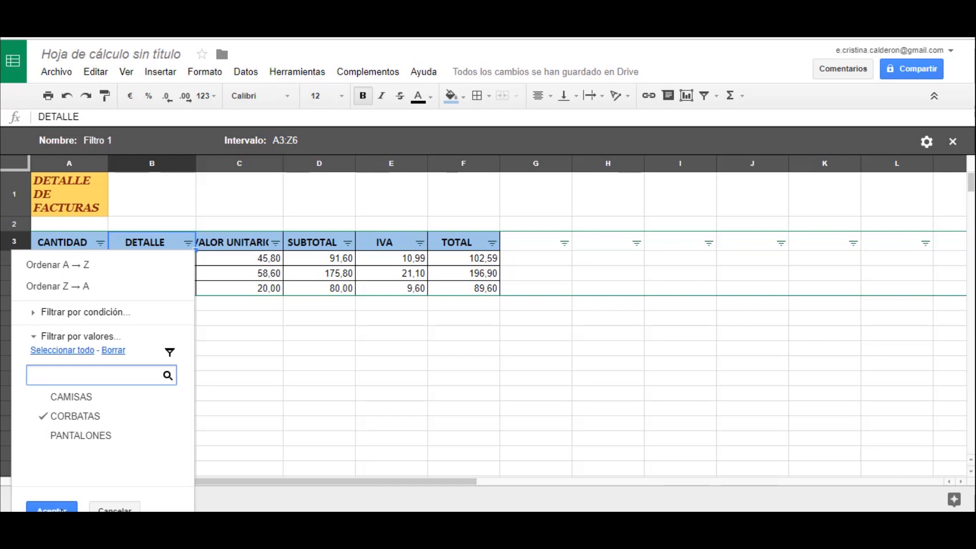
{"action": "left_click", "coordinate": [61, 509]}
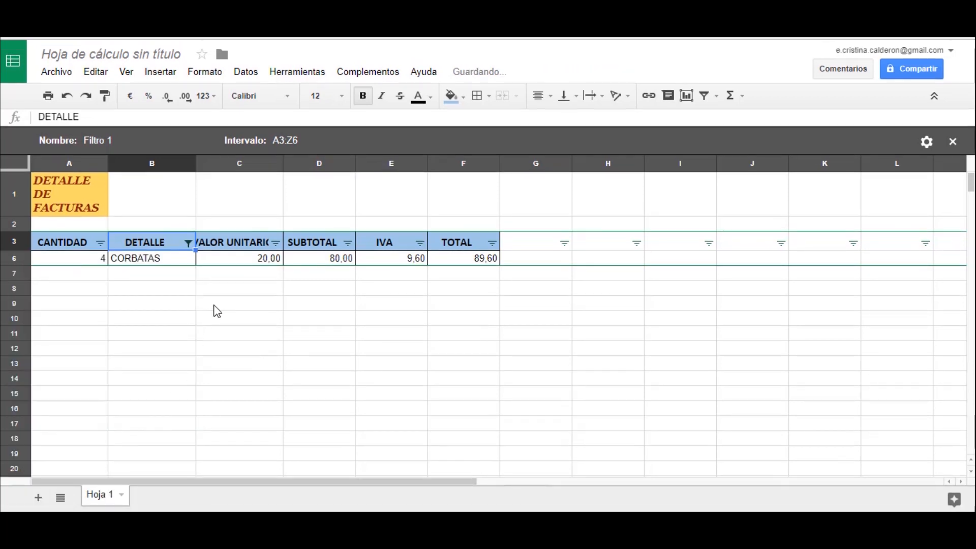
- Include CAMISAS and PANTALONES again in the DETALLE column's filter
{"action": "left_click", "coordinate": [188, 243]}
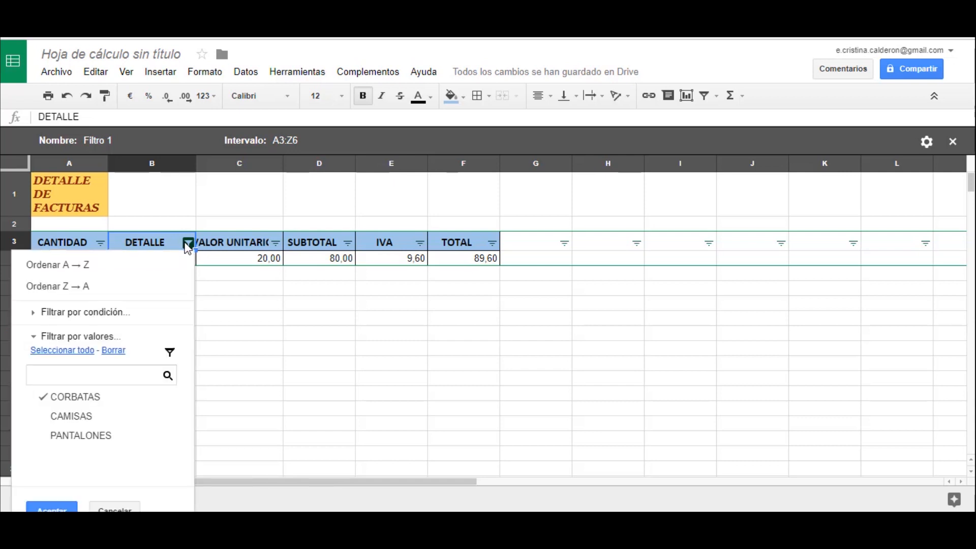
{"action": "left_click", "coordinate": [41, 418]}
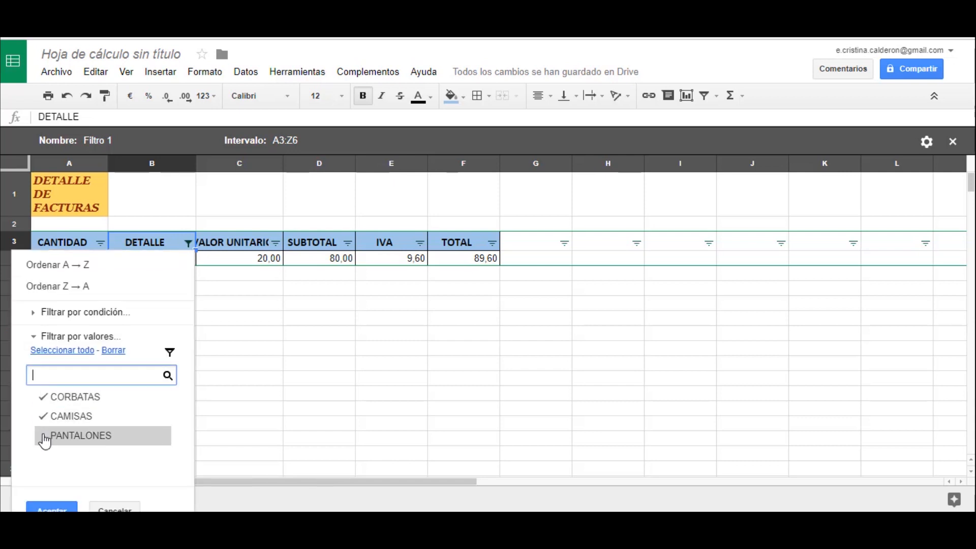
{"action": "left_click", "coordinate": [45, 440]}
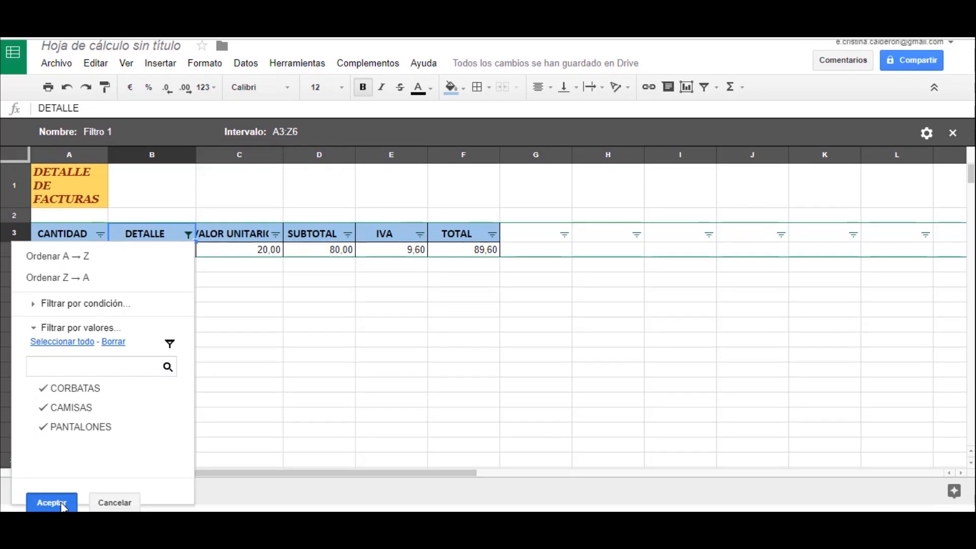
{"action": "left_click", "coordinate": [62, 500]}
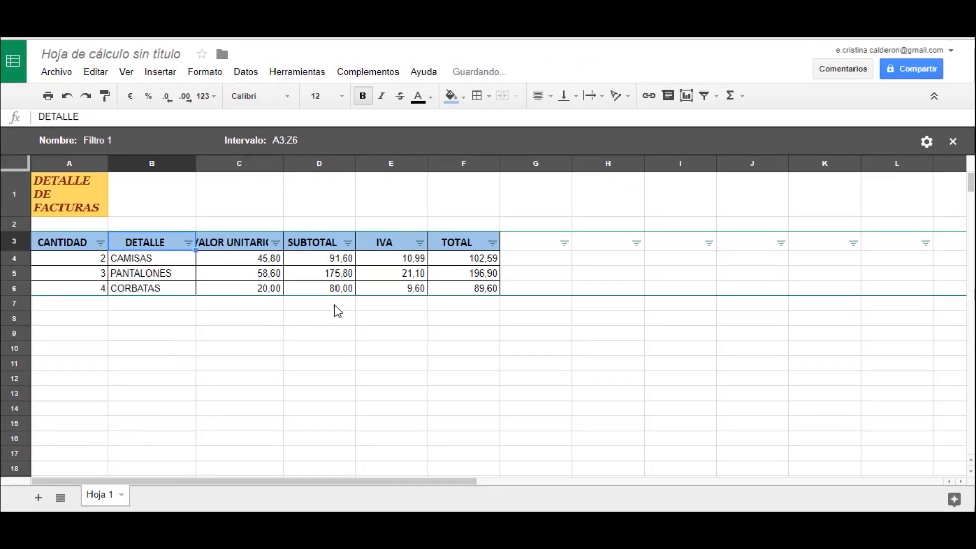
- Turn off the filter view by setting it to none
{"action": "left_click", "coordinate": [721, 98]}
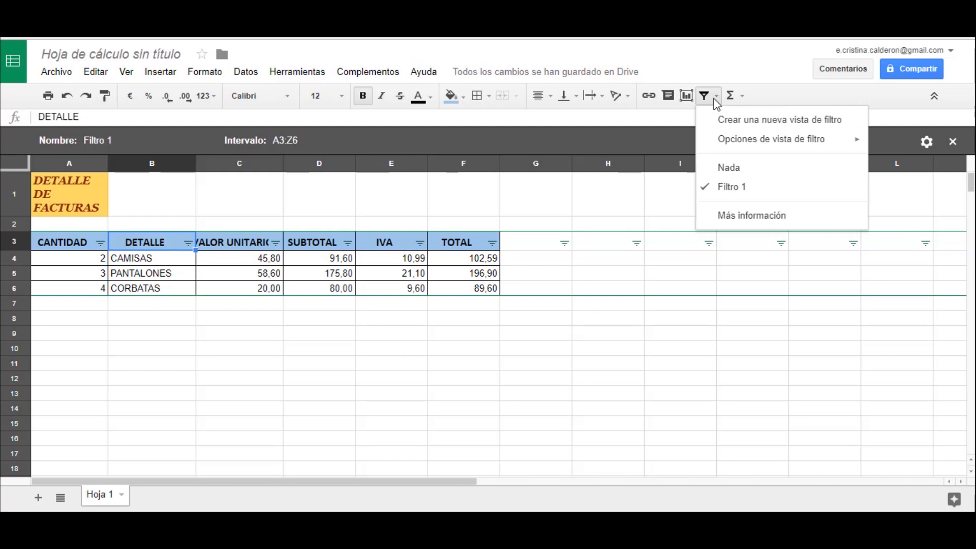
{"action": "left_click", "coordinate": [714, 172]}
{"action": "left_click", "coordinate": [181, 401]}
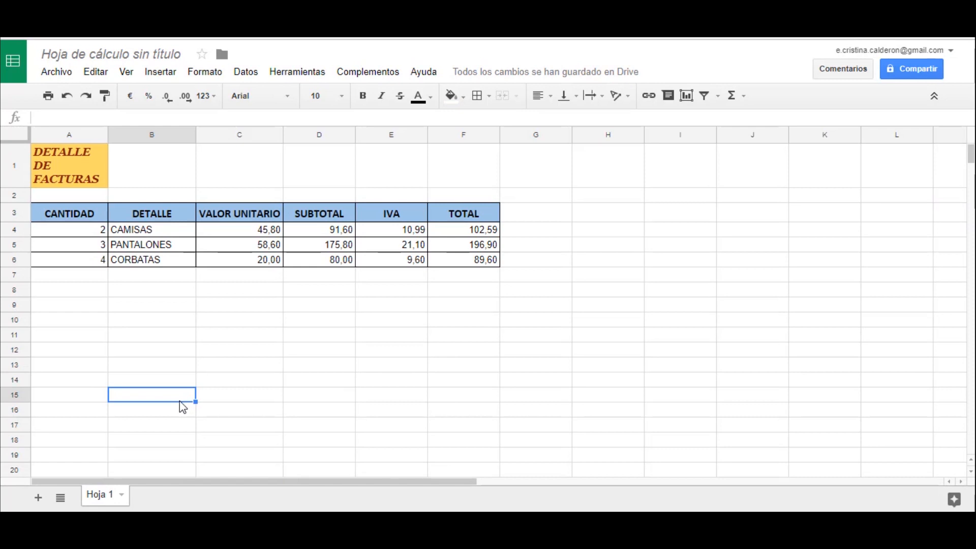
- Add up the TOTAL column in cell F8 with =SUM(F4:F6)
{"action": "left_click", "coordinate": [460, 293]}
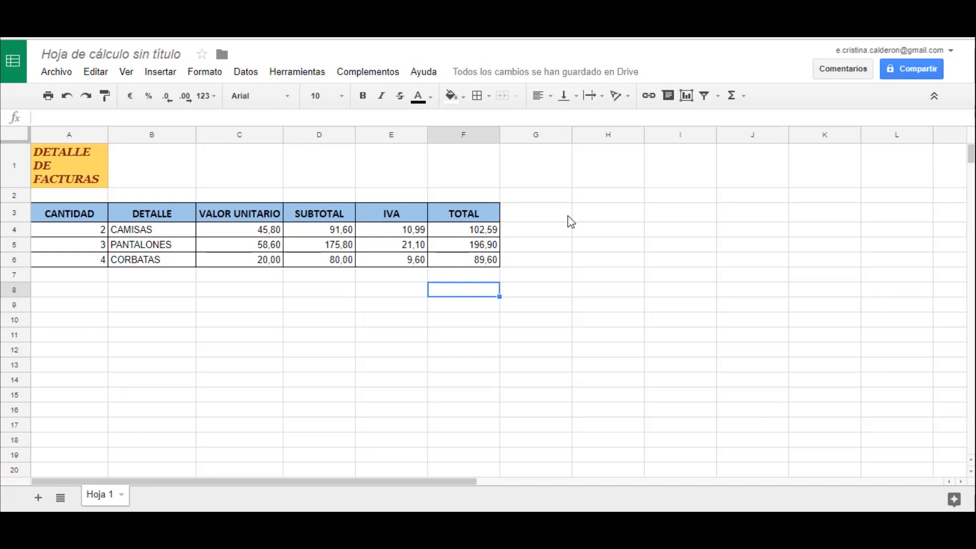
{"action": "left_click", "coordinate": [730, 98]}
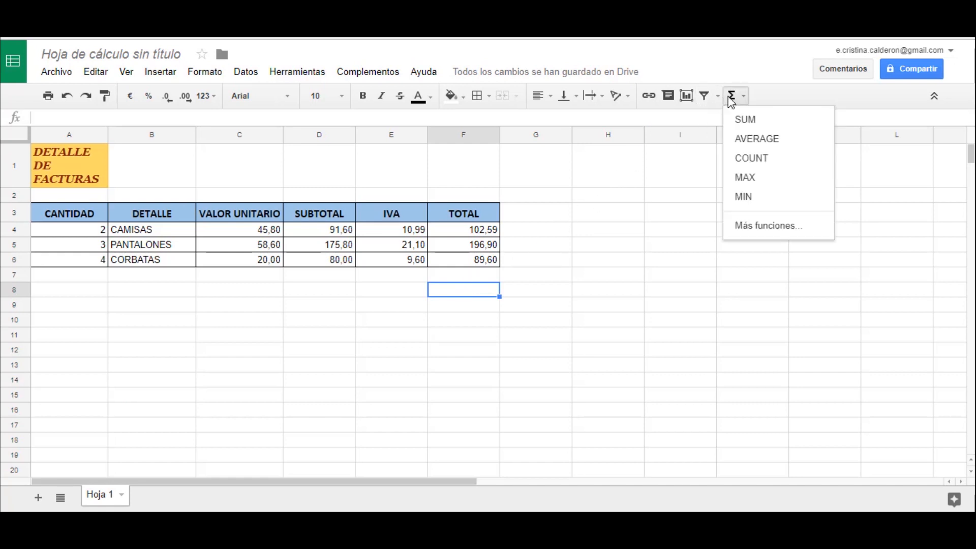
{"action": "left_click", "coordinate": [737, 125]}
{"action": "left_click_drag", "start_coordinate": [468, 228], "coordinate": [482, 262]}
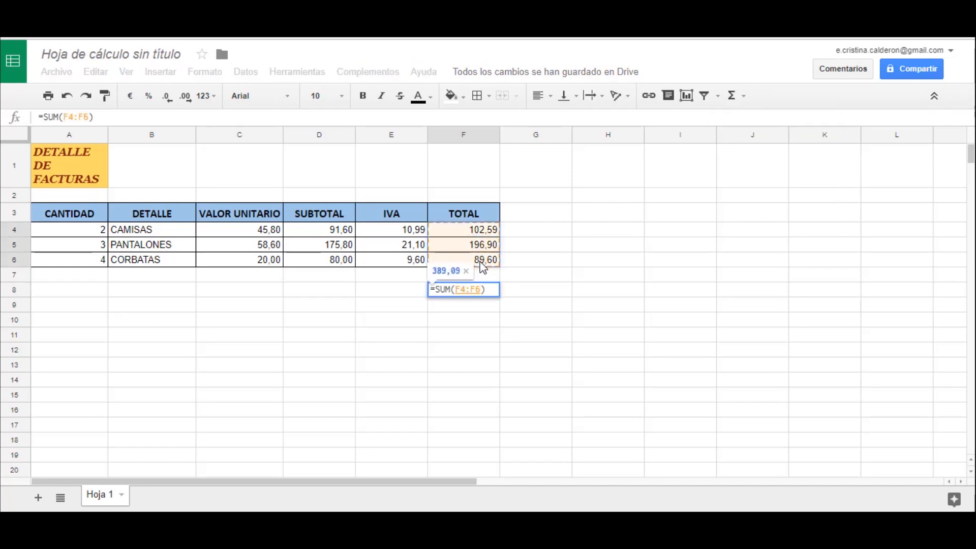
{"action": "key", "text": "Return"}
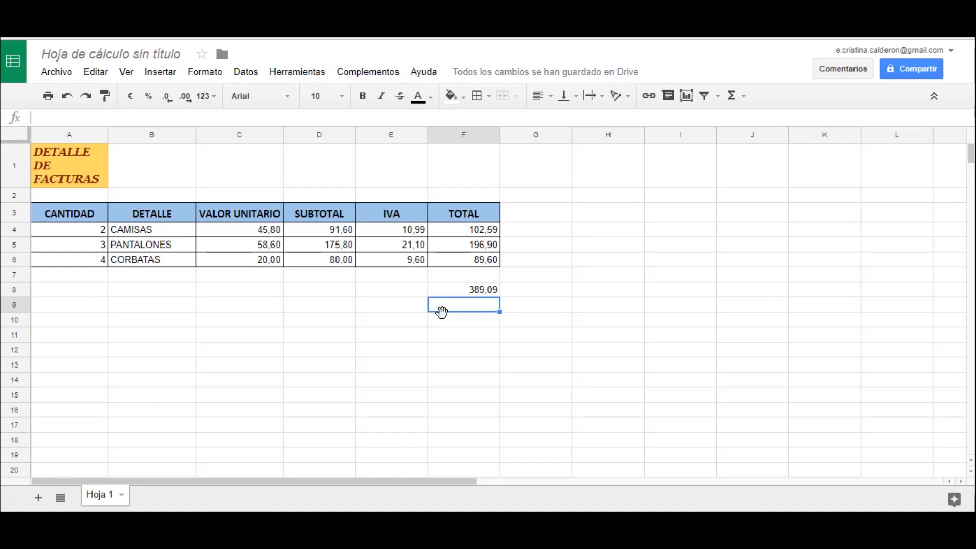
- Center the grand total in F8 and format it bold at font size 12
{"action": "left_click", "coordinate": [471, 289]}
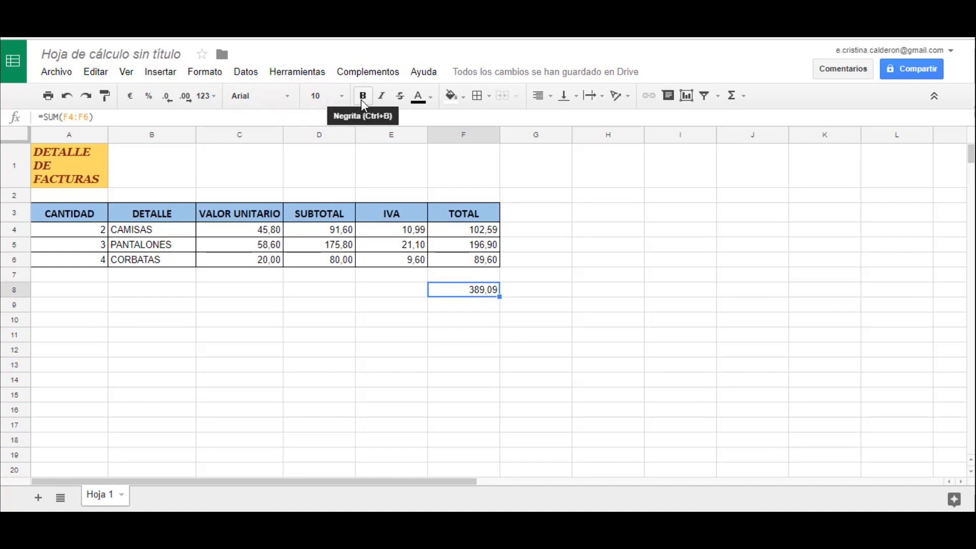
{"action": "left_click", "coordinate": [550, 96]}
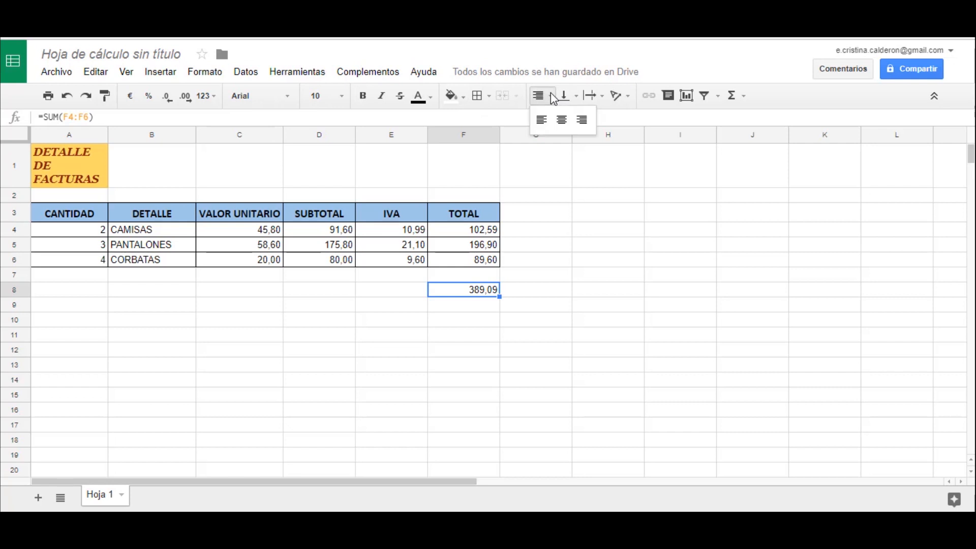
{"action": "left_click", "coordinate": [560, 118]}
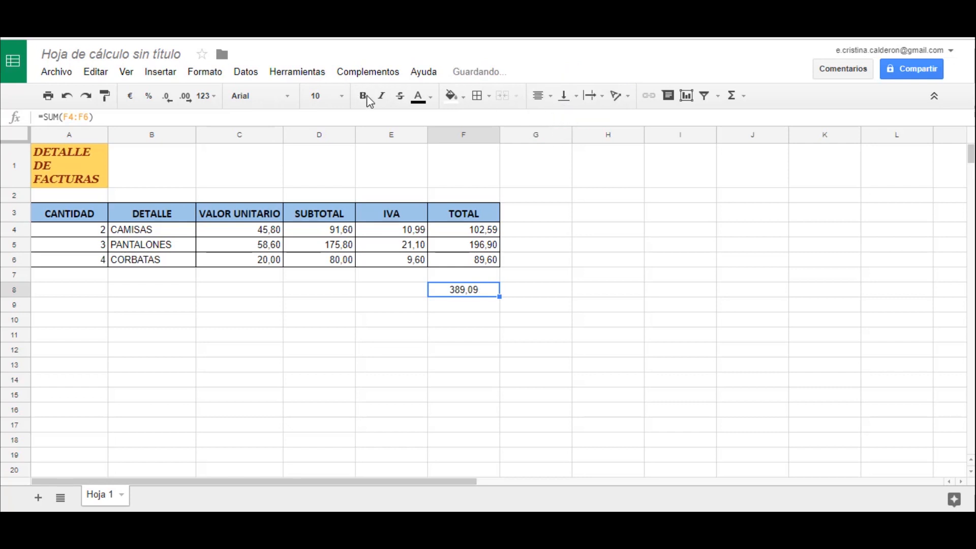
{"action": "left_click", "coordinate": [341, 96]}
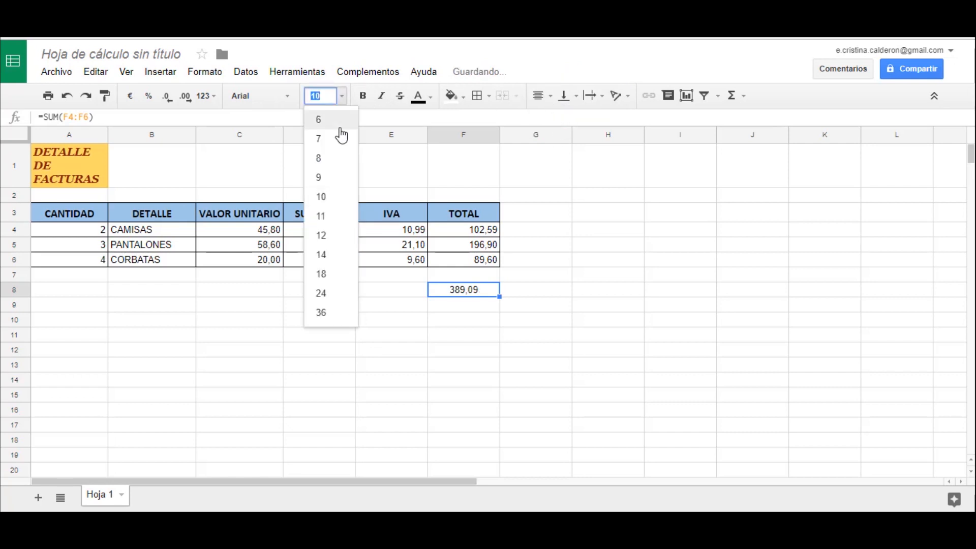
{"action": "left_click", "coordinate": [324, 237]}
{"action": "left_click", "coordinate": [363, 95]}
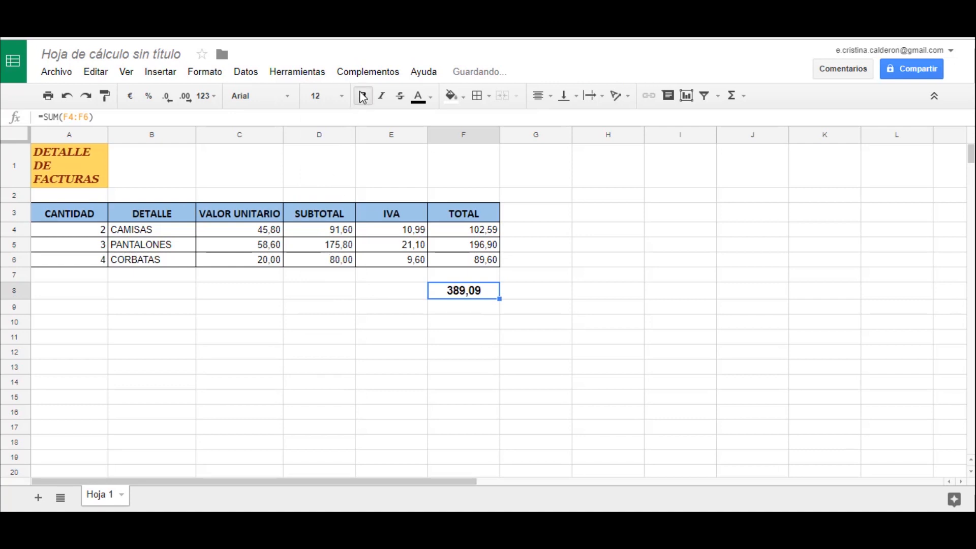
- Apply all borders and a light green fill to the grand total cell F8
{"action": "left_click", "coordinate": [478, 96]}
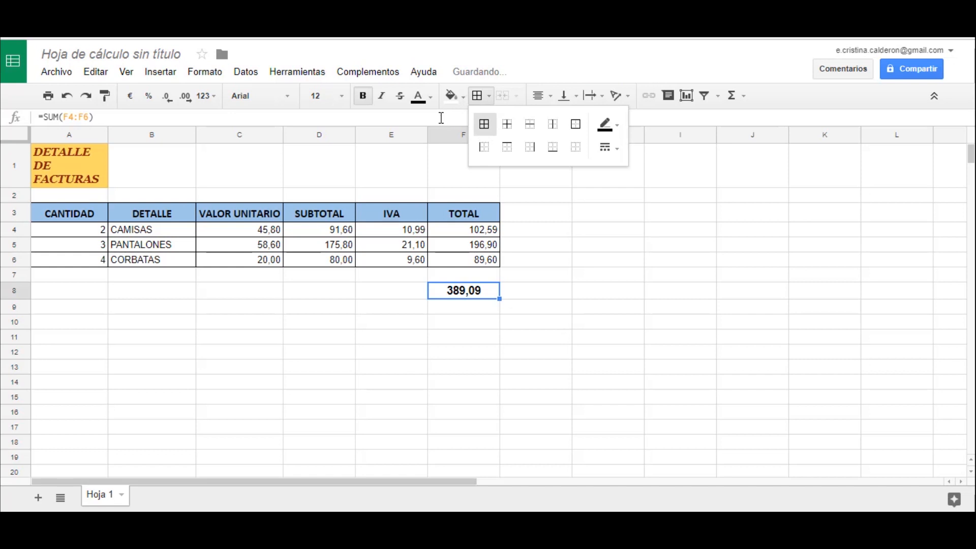
{"action": "left_click", "coordinate": [462, 98]}
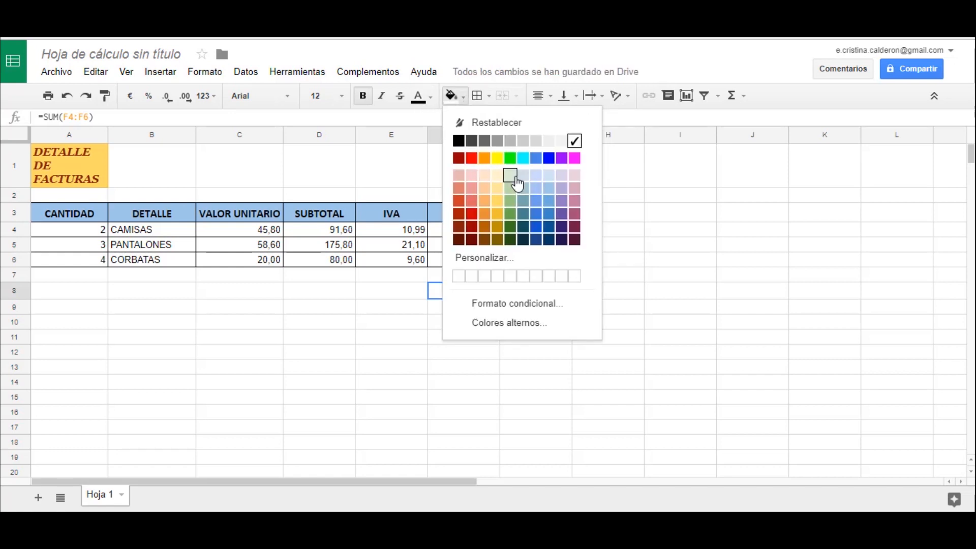
{"action": "left_click", "coordinate": [510, 176]}
{"action": "left_click", "coordinate": [547, 240]}
{"action": "left_click", "coordinate": [559, 234]}
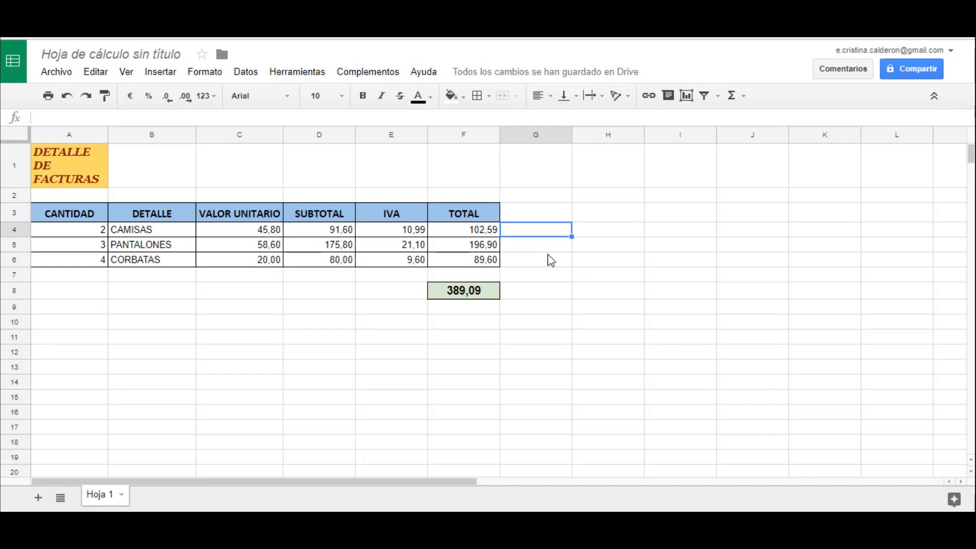
- Insert a chart of the invoice table data
{"action": "left_click", "coordinate": [169, 76]}
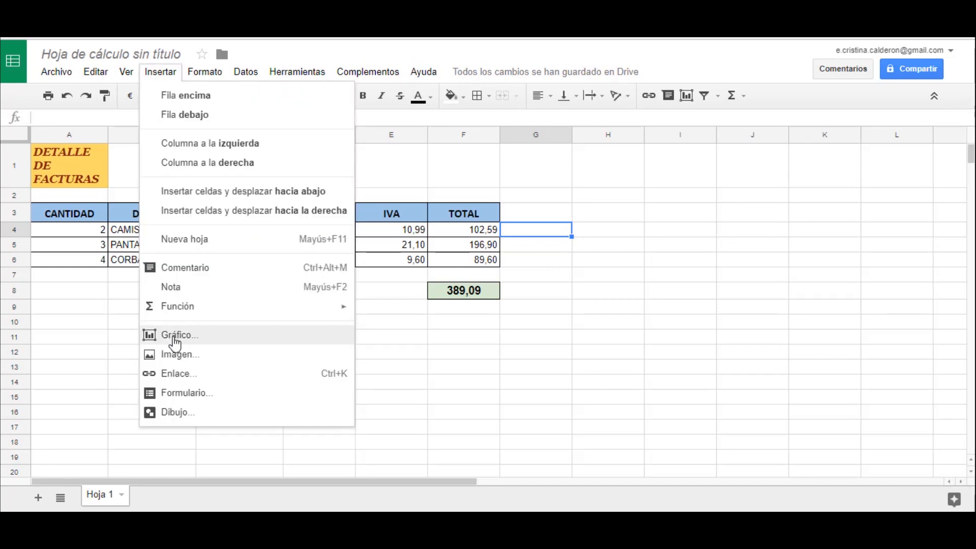
{"action": "left_click", "coordinate": [175, 345]}
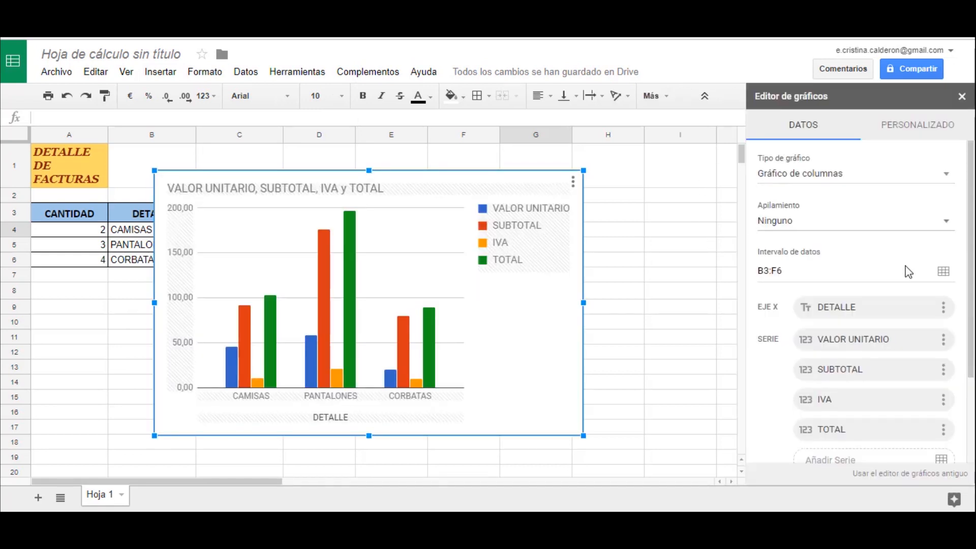
{"action": "left_click", "coordinate": [389, 285]}
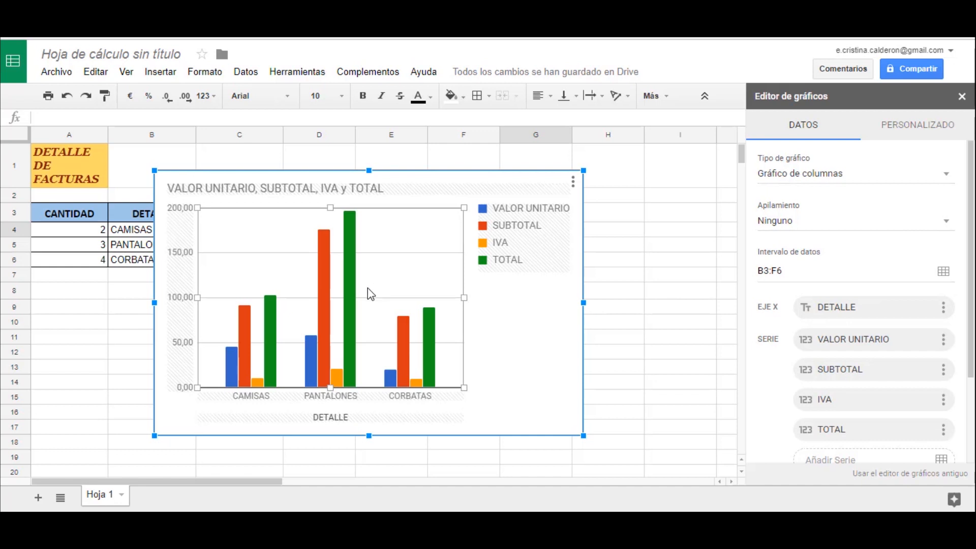
- Try the suggested pie chart and bar chart types, and return the chart to the column type
{"action": "left_click", "coordinate": [949, 178]}
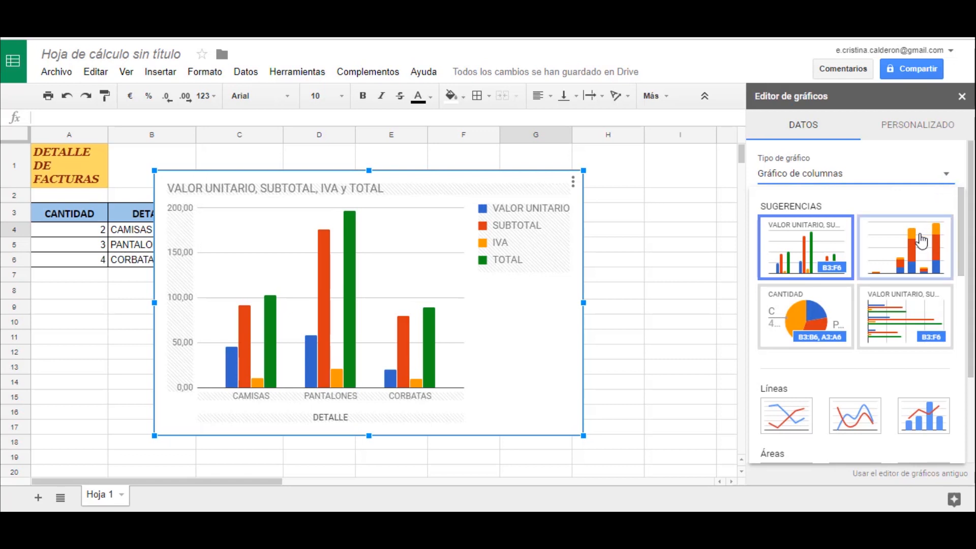
{"action": "left_click", "coordinate": [836, 321]}
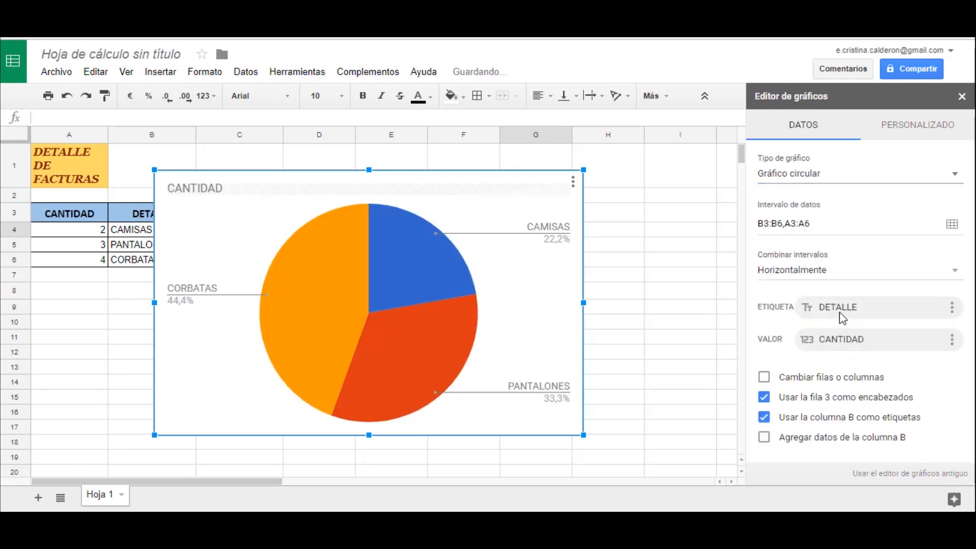
{"action": "left_click", "coordinate": [954, 176]}
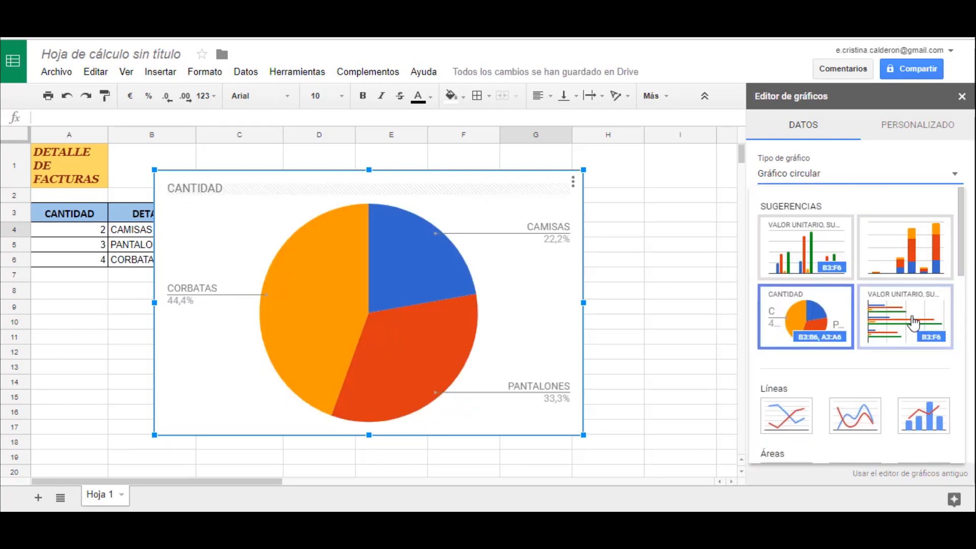
{"action": "left_click", "coordinate": [914, 322]}
{"action": "left_click", "coordinate": [952, 172]}
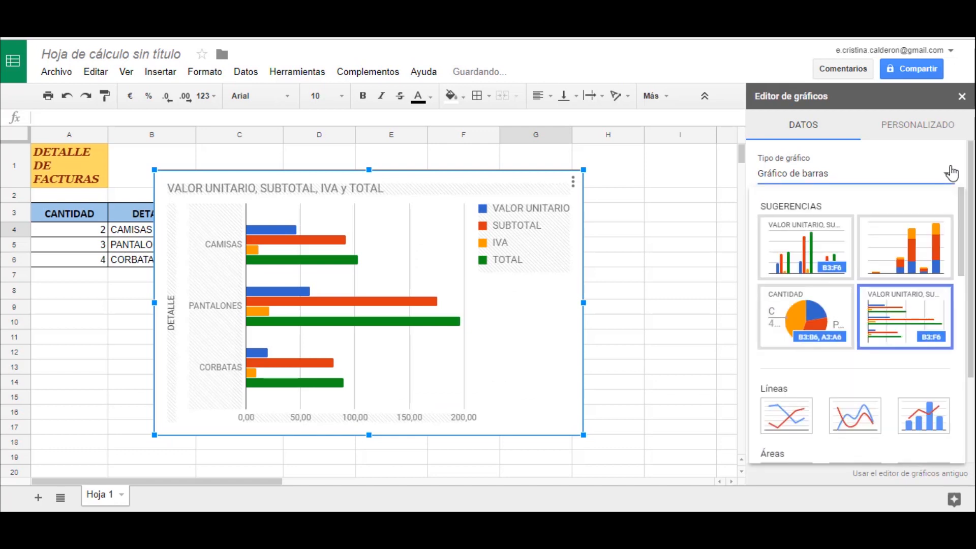
{"action": "left_click", "coordinate": [841, 259]}
{"action": "left_click", "coordinate": [888, 263]}
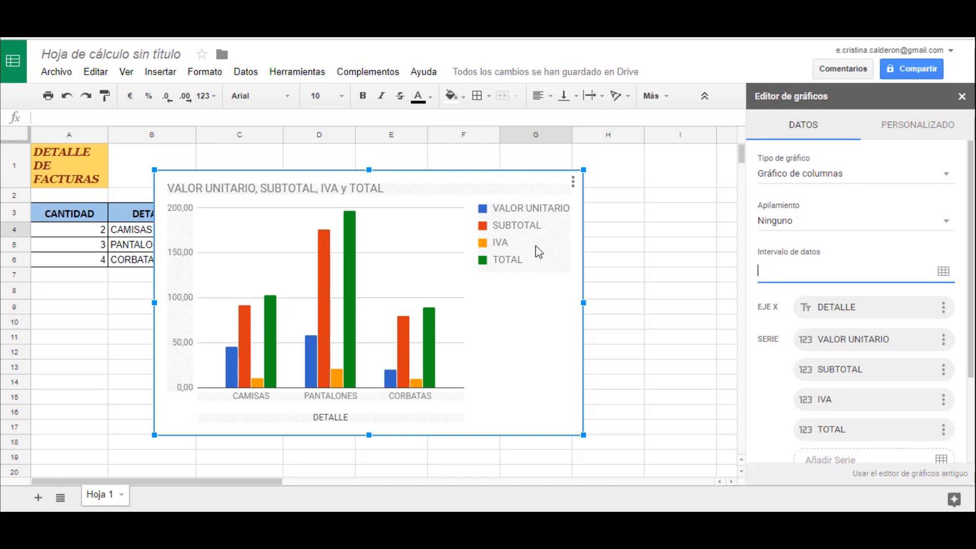
- Move the chart below the invoice table, starting at about row 10, and select the totals in F4:F6
{"action": "left_click_drag", "start_coordinate": [314, 178], "coordinate": [347, 317]}
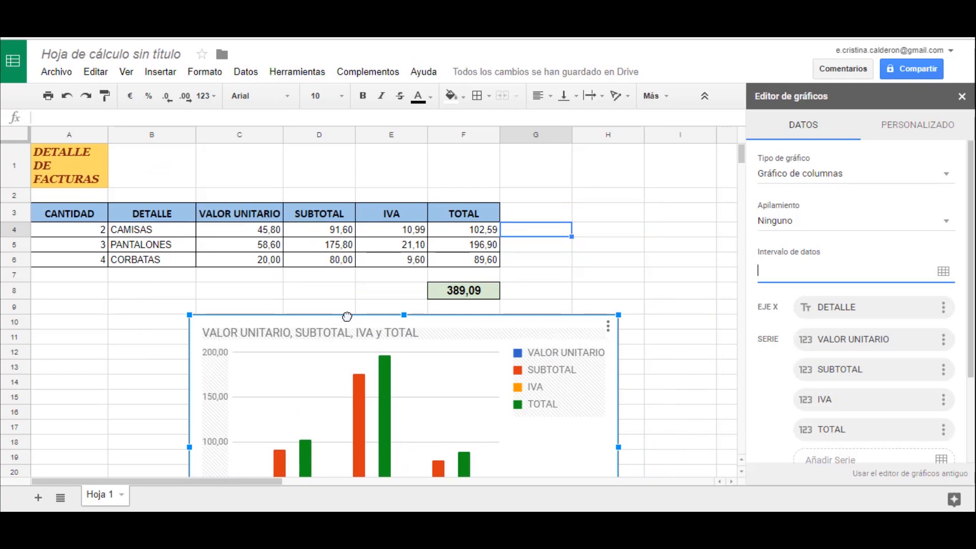
{"action": "left_click", "coordinate": [447, 235]}
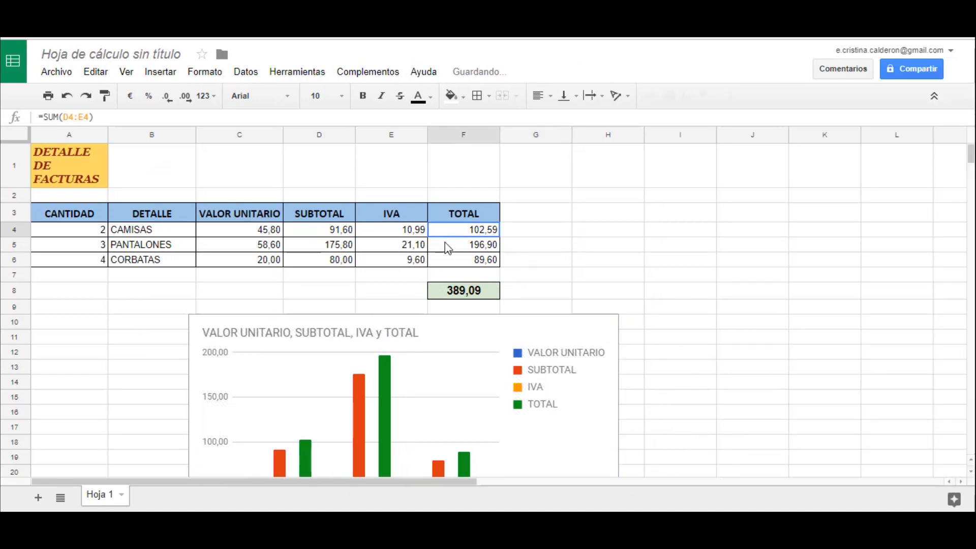
{"action": "left_click_drag", "start_coordinate": [447, 248], "coordinate": [447, 265]}
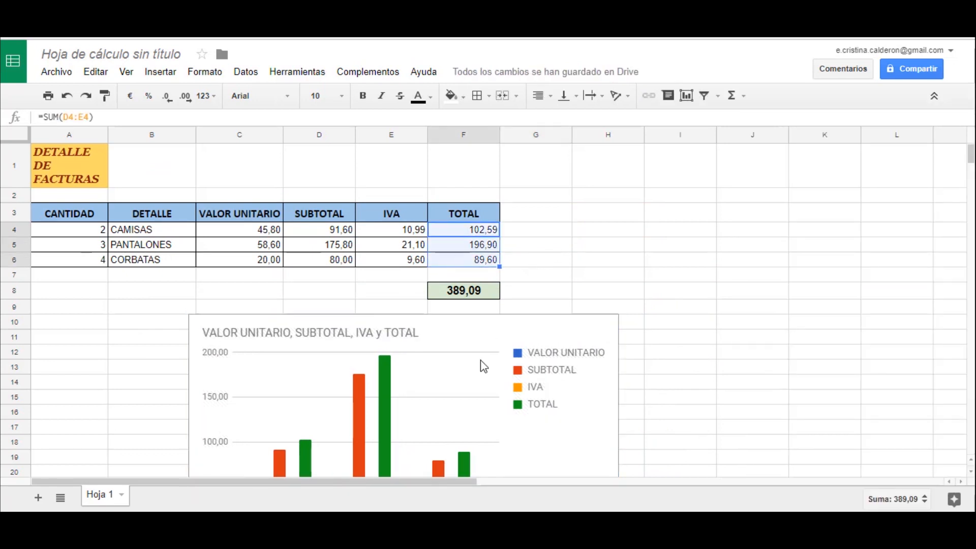
- Change the chart title to VALORES TOTALES
{"action": "double_click", "coordinate": [481, 361]}
{"action": "left_click_drag", "start_coordinate": [635, 279], "coordinate": [590, 160]}
{"action": "double_click", "coordinate": [551, 178]}
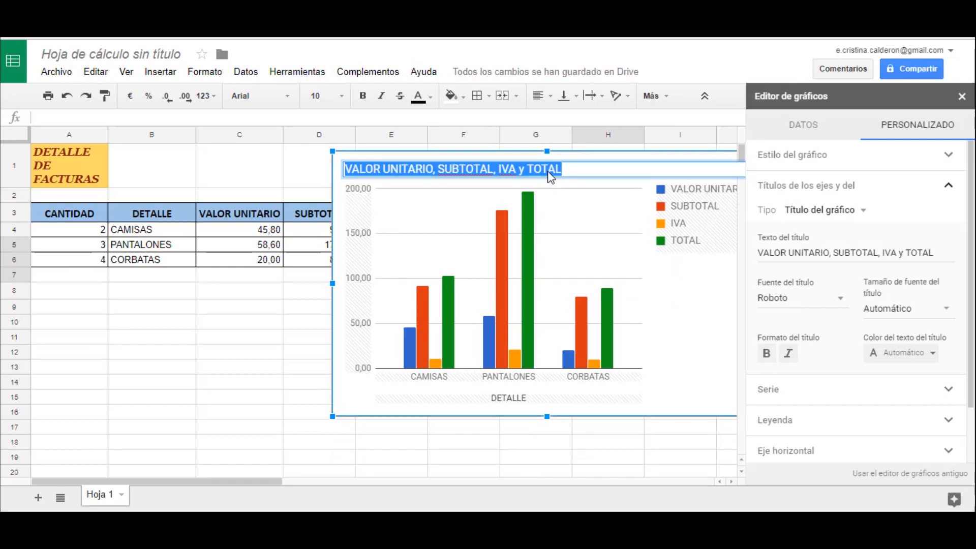
{"action": "type", "text": "VAÑP"}
{"action": "key", "text": "BackSpace"}
{"action": "key", "text": "BackSpace"}
{"action": "key", "text": "BackSpace"}
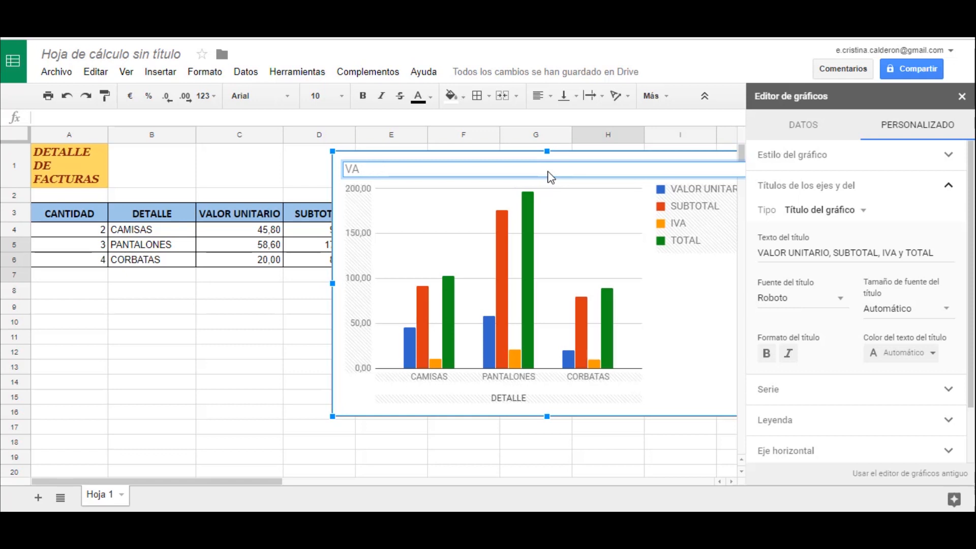
{"action": "type", "text": "LORES"}
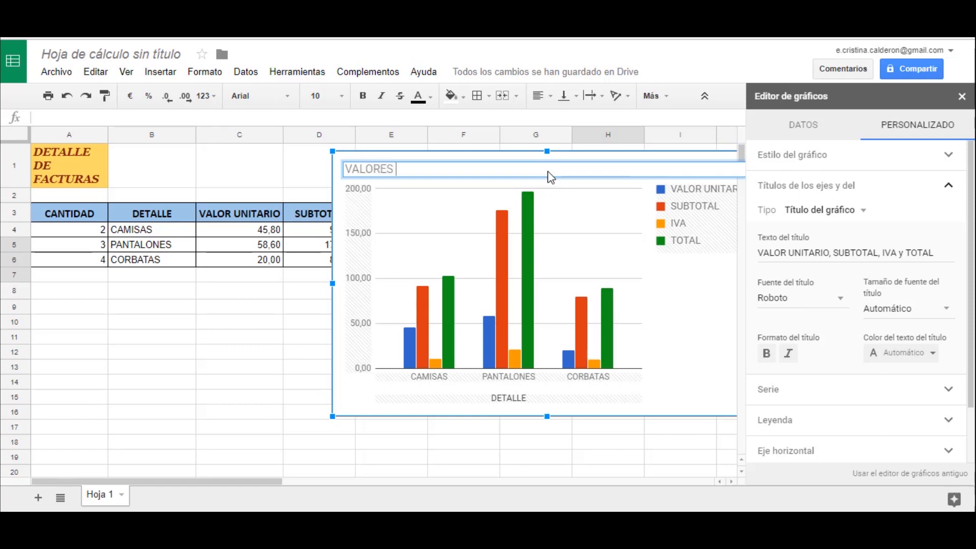
{"action": "type", "text": " TOTALES"}
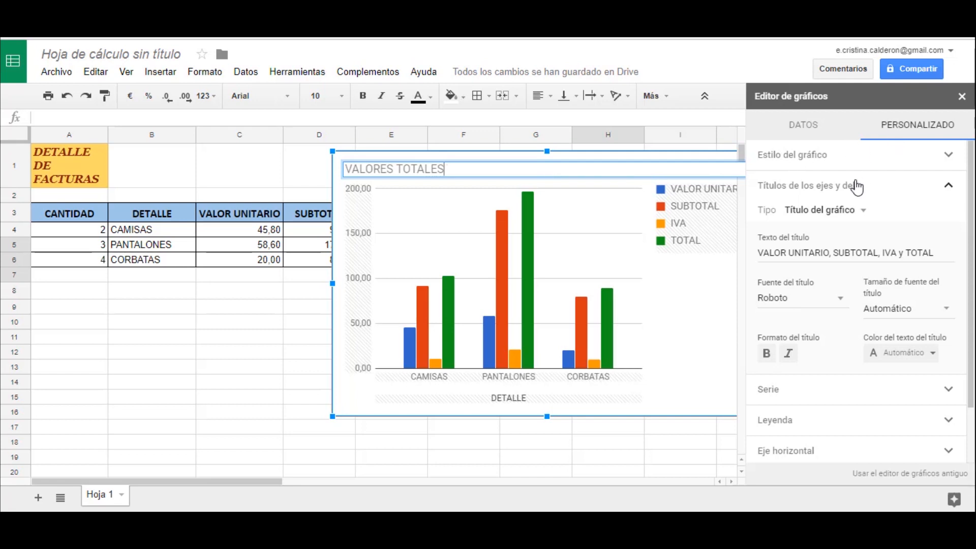
{"action": "left_click", "coordinate": [663, 285]}
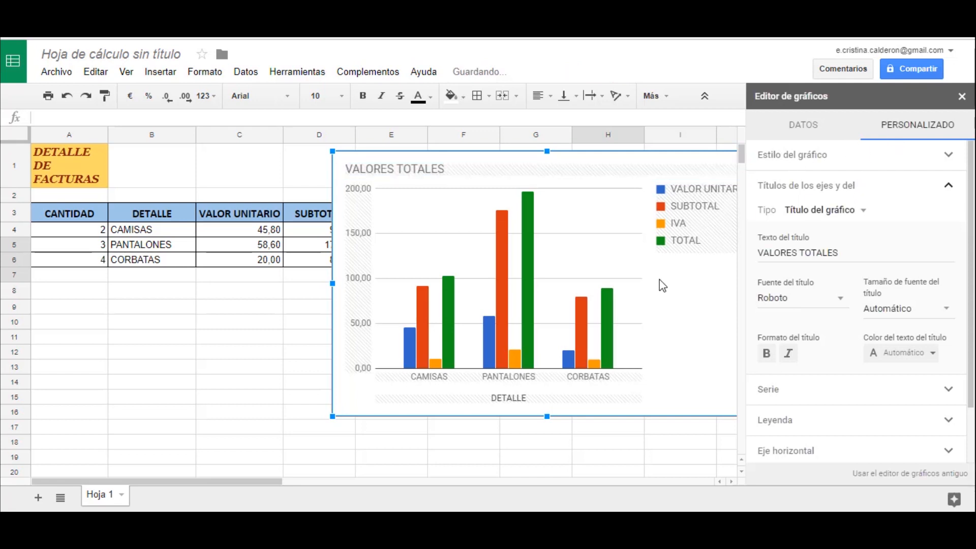
- Set the chart title's font to Wide and its size to 14, and close the chart editor
{"action": "left_click", "coordinate": [798, 299]}
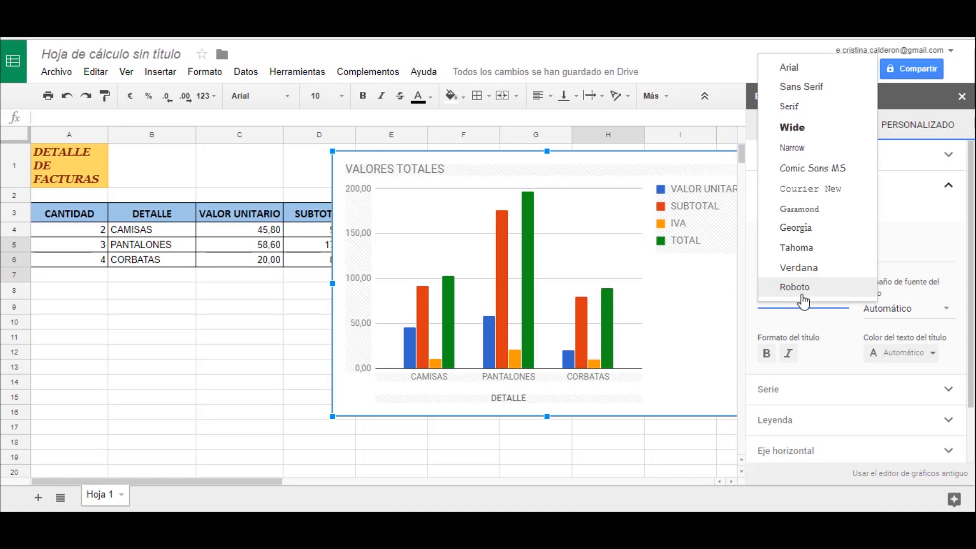
{"action": "left_click", "coordinate": [789, 128]}
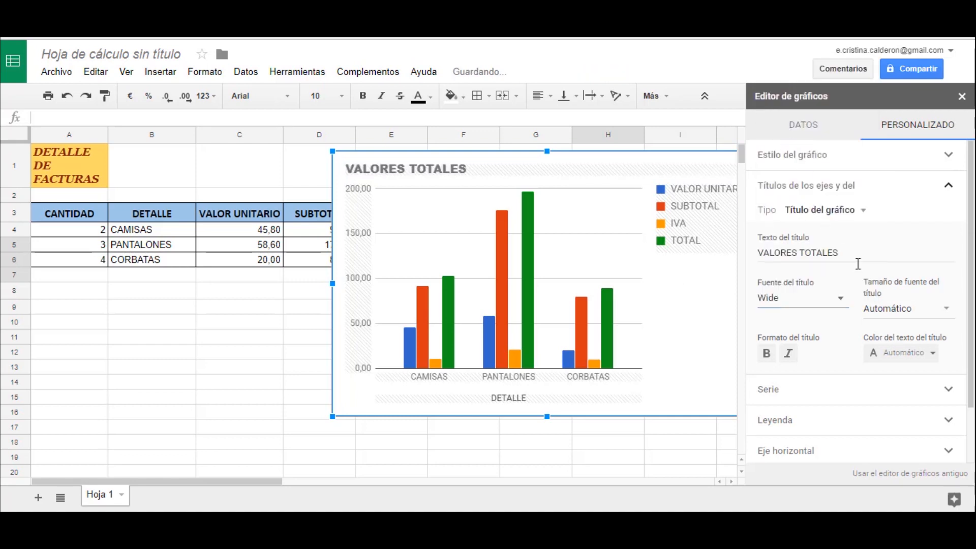
{"action": "left_click", "coordinate": [923, 298]}
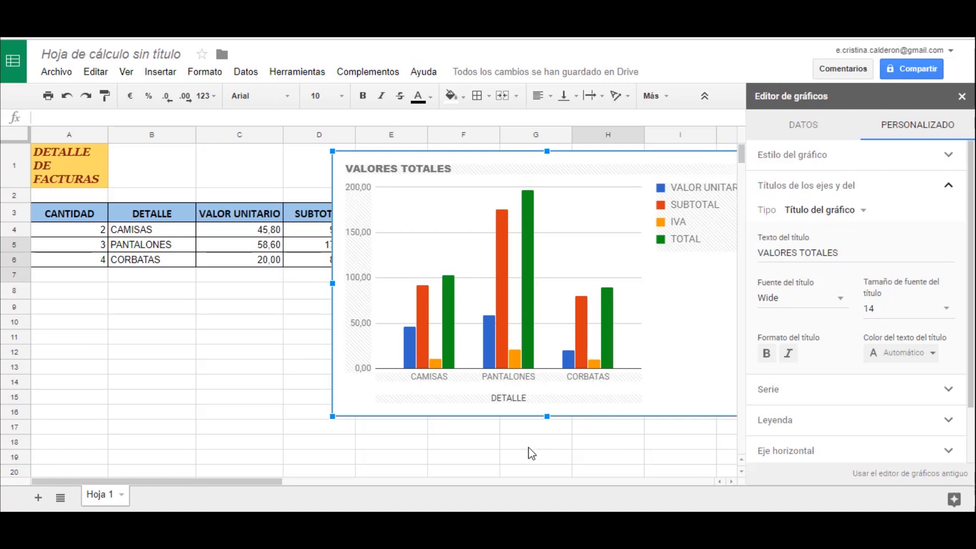
{"action": "left_click", "coordinate": [556, 450]}
- Move the chart to the right of the invoice table and shrink it to span about columns G to K, rows 2 to 13
{"action": "left_click", "coordinate": [553, 408]}
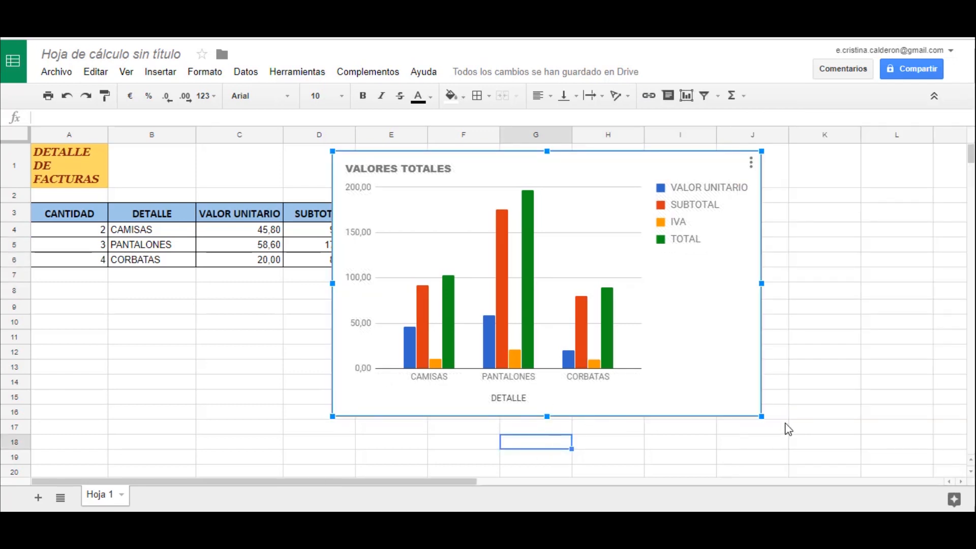
{"action": "left_click_drag", "start_coordinate": [639, 394], "coordinate": [823, 410]}
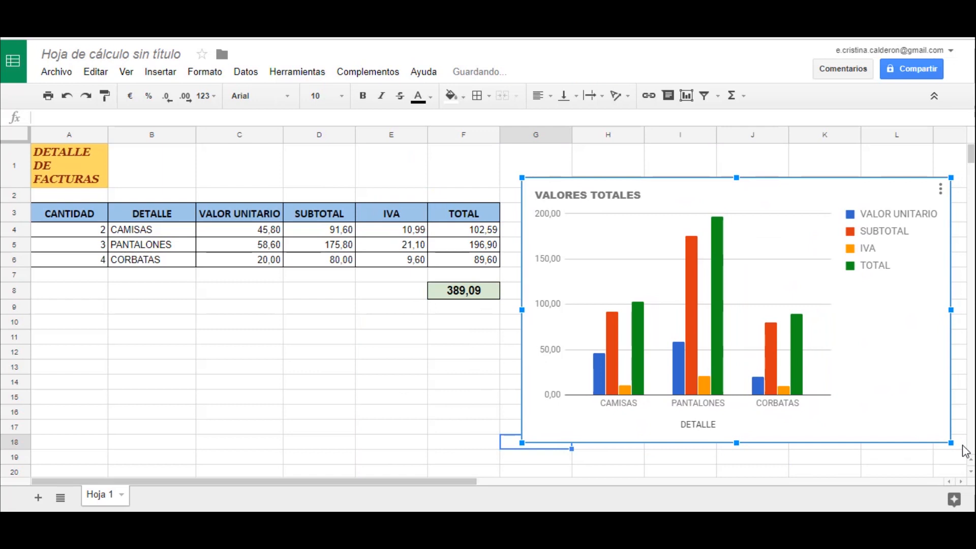
{"action": "left_click_drag", "start_coordinate": [950, 442], "coordinate": [839, 375]}
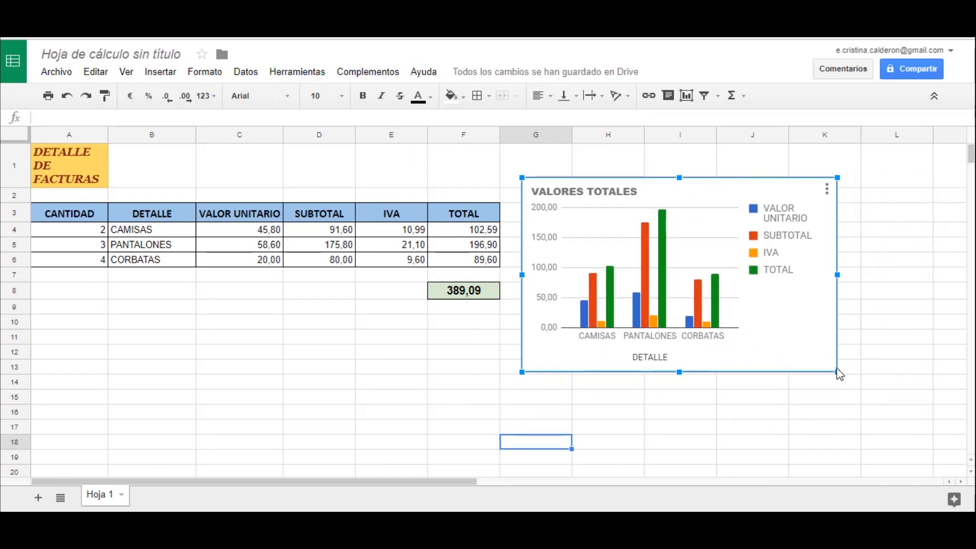
{"action": "left_click", "coordinate": [680, 412]}
{"action": "left_click", "coordinate": [790, 354]}
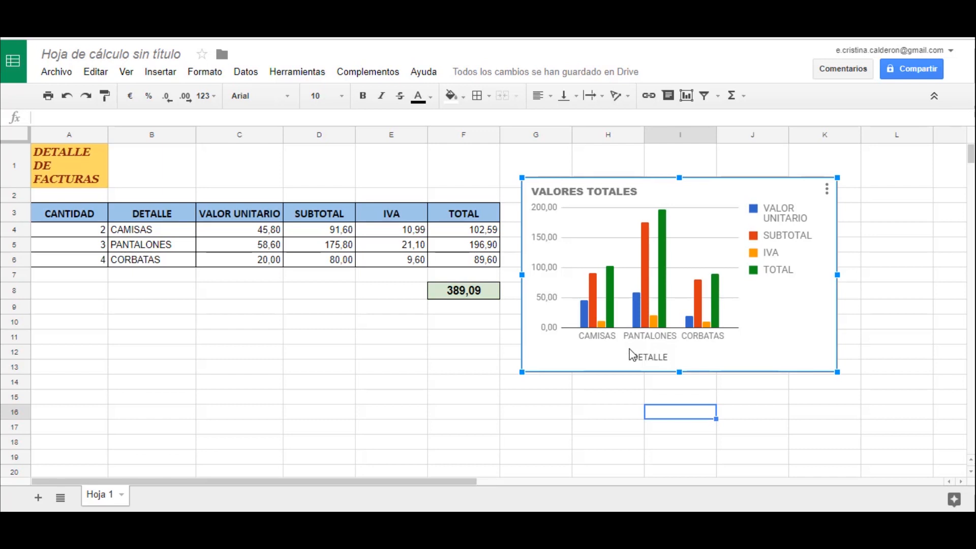
{"action": "left_click", "coordinate": [340, 346]}
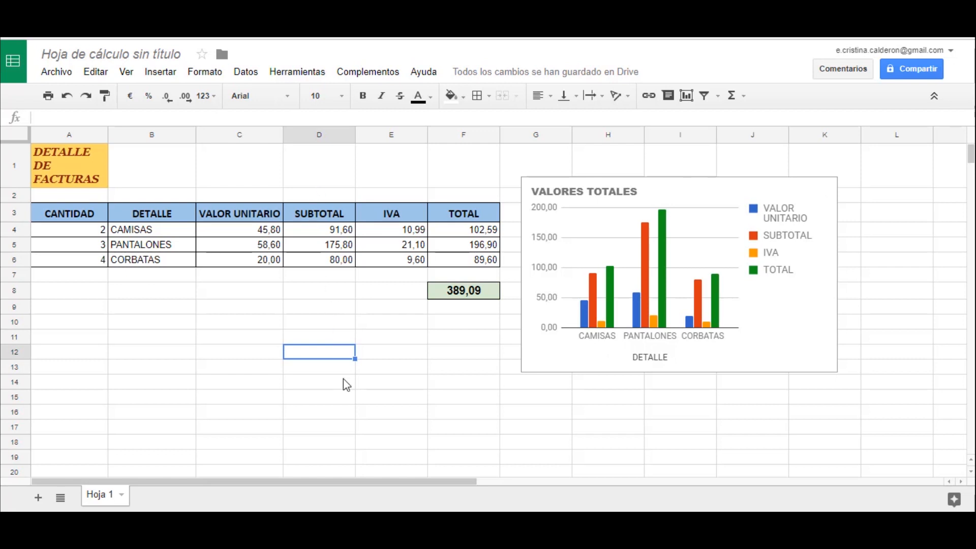
- Rename the spreadsheet file as DETALLE FACTURAS
{"action": "left_click", "coordinate": [129, 52]}
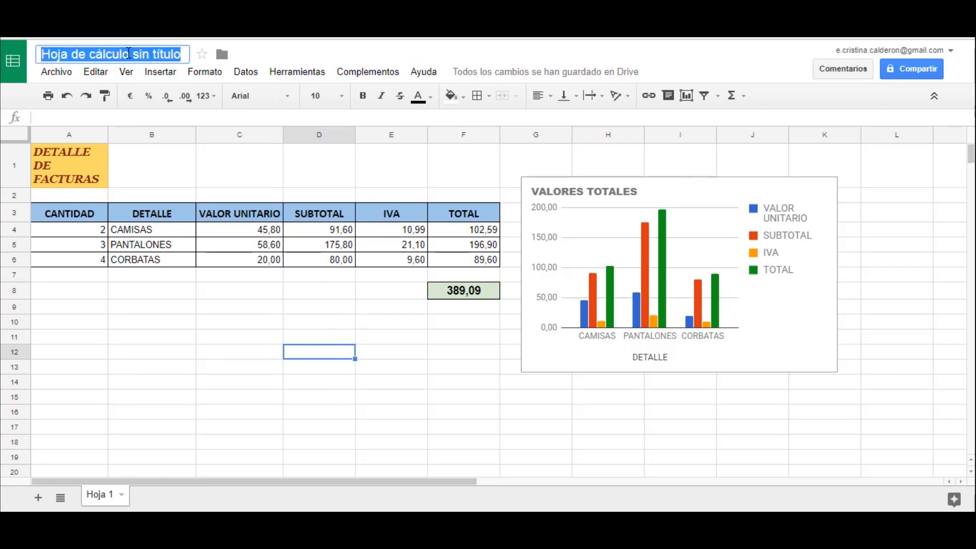
{"action": "type", "text": "DET"}
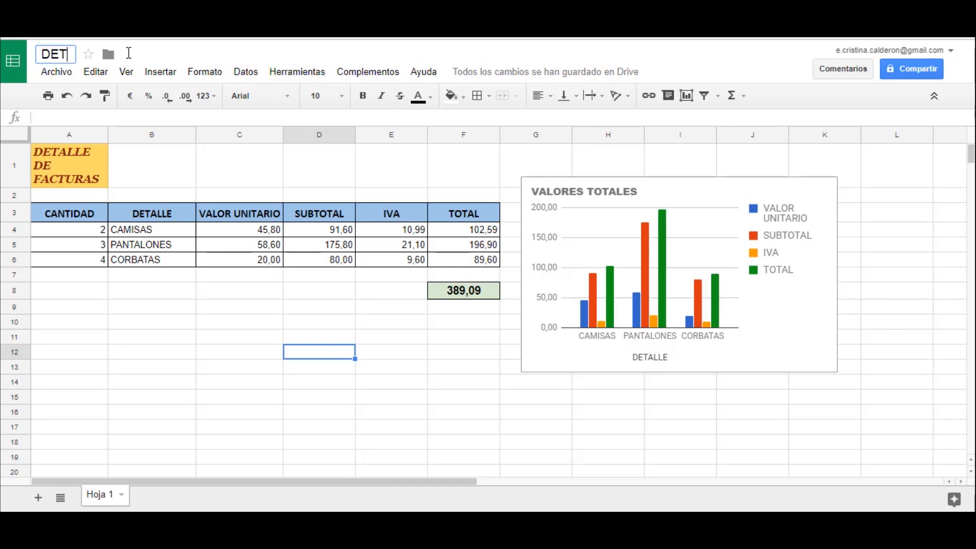
{"action": "type", "text": "ALLE FACTURAS"}
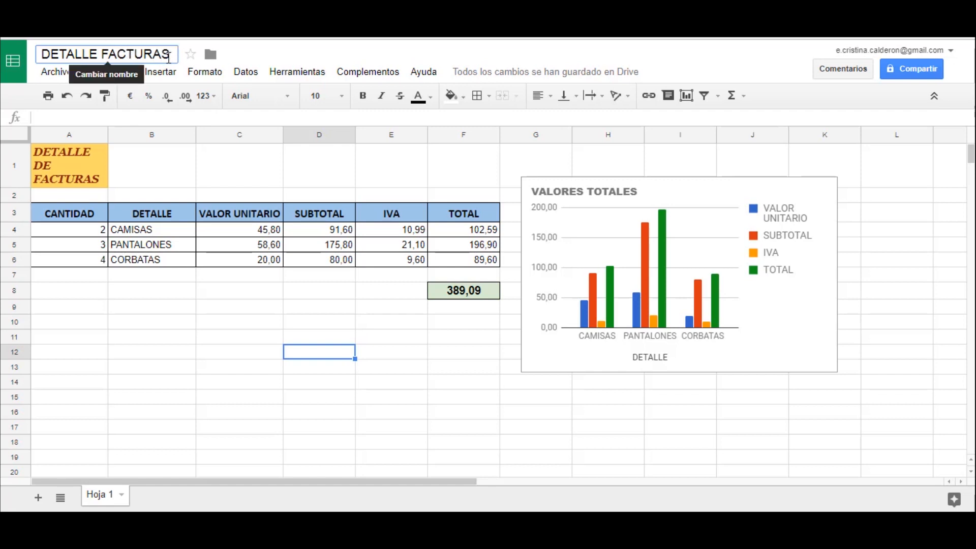
{"action": "key", "text": "Return"}
{"action": "left_click", "coordinate": [154, 426]}
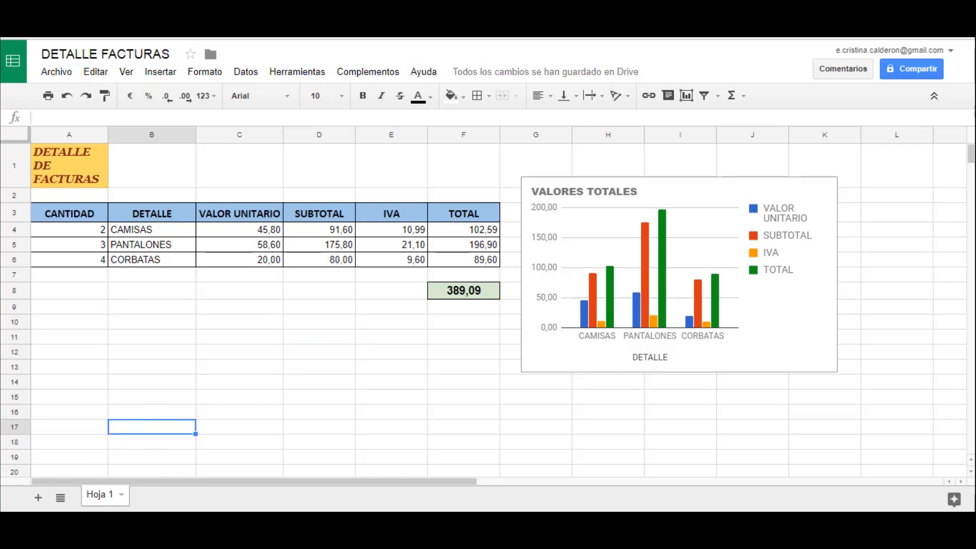
- Add a second sheet to the spreadsheet, switch between the two sheets, and return to Hoja 1
{"action": "left_click", "coordinate": [38, 500]}
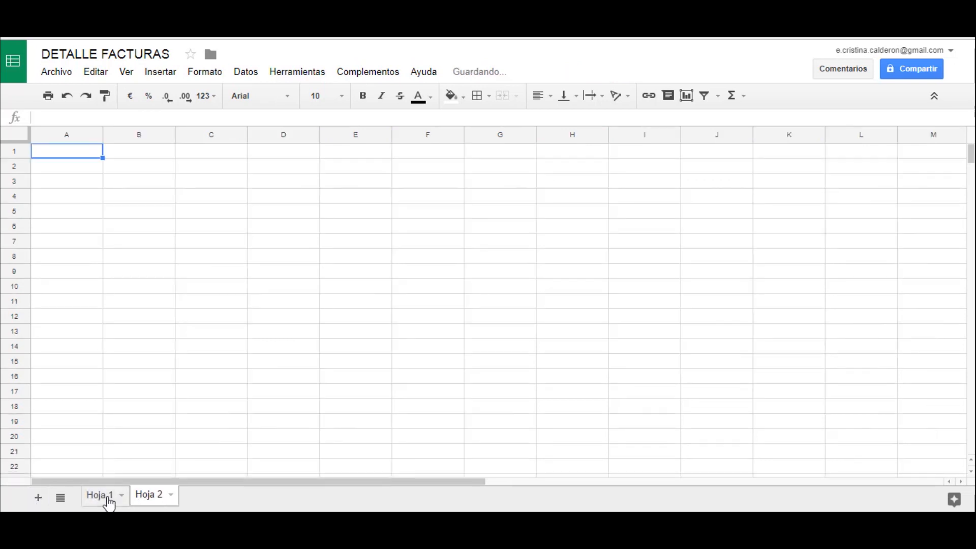
{"action": "left_click", "coordinate": [108, 498]}
{"action": "left_click", "coordinate": [148, 499]}
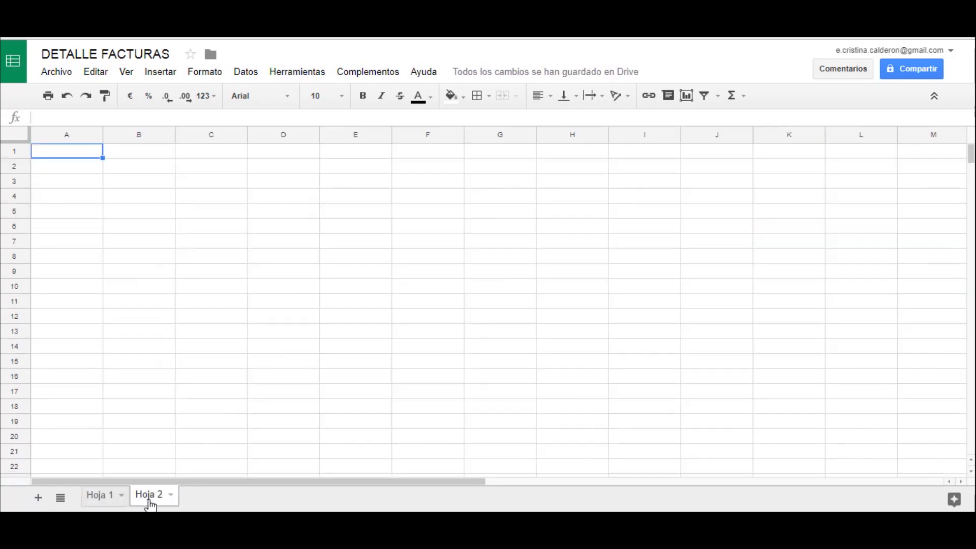
{"action": "left_click", "coordinate": [99, 498]}
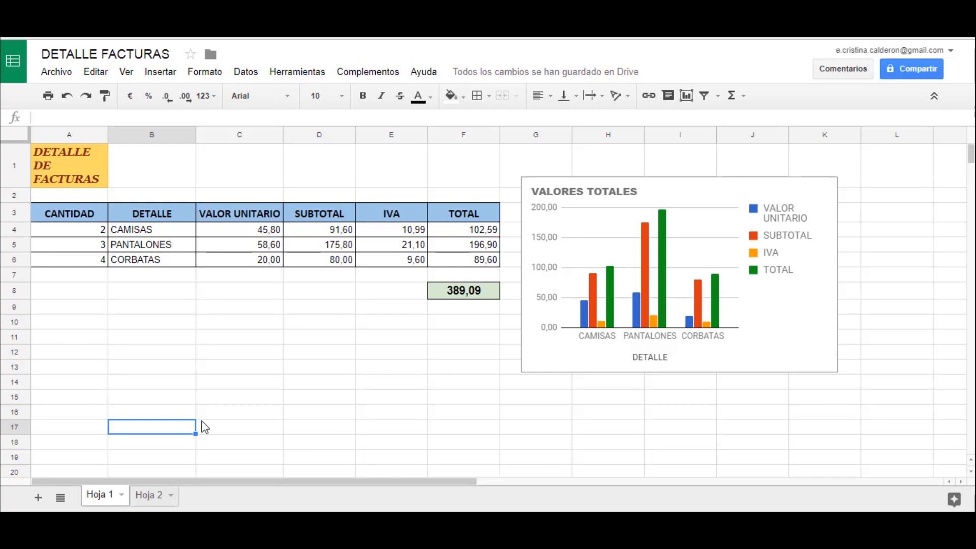
- Share the spreadsheet with a contact's e-mail with edit permission, and send the invitation with the note "Te comparto la hoja"
{"action": "left_click", "coordinate": [904, 69]}
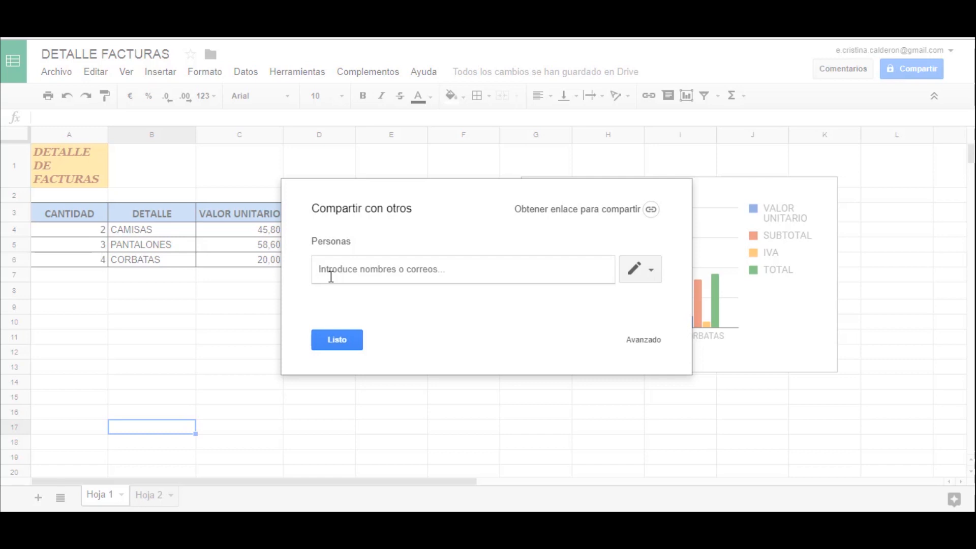
{"action": "type", "text": "ec"}
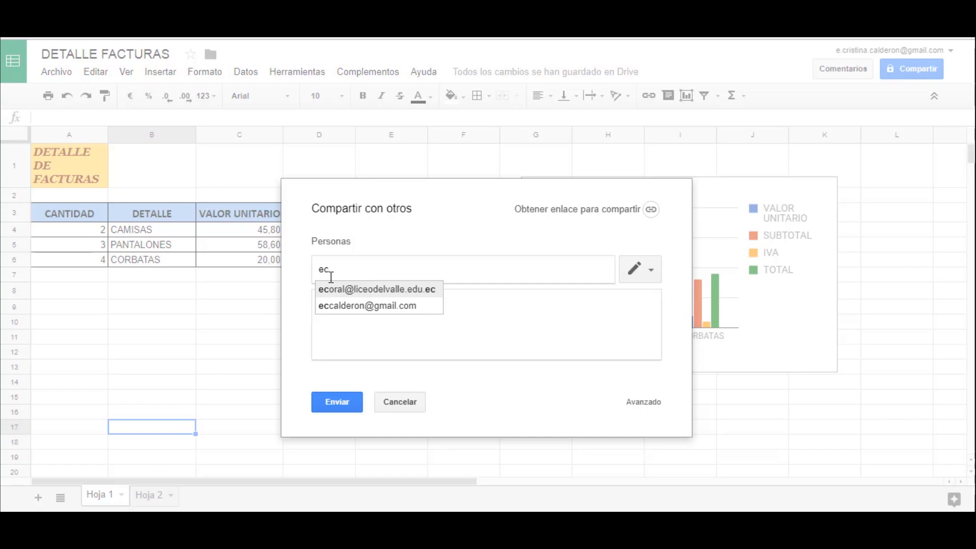
{"action": "left_click", "coordinate": [415, 309]}
{"action": "left_click", "coordinate": [410, 310]}
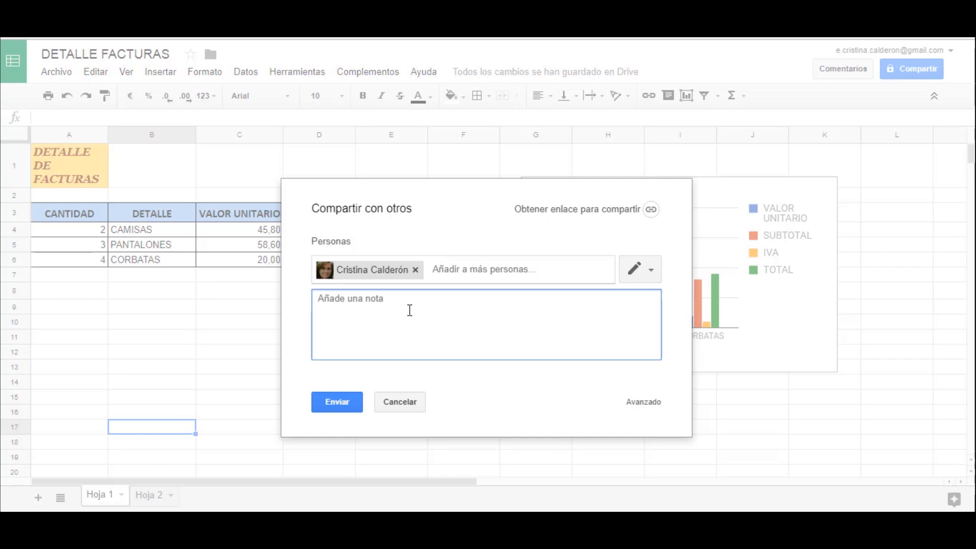
{"action": "type", "text": "Te comparto la hoja"}
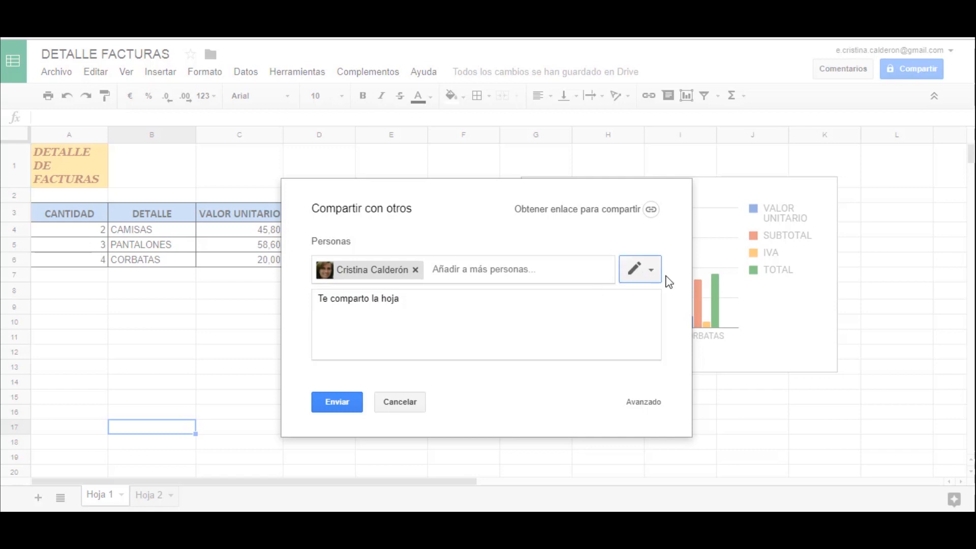
{"action": "left_click", "coordinate": [652, 271]}
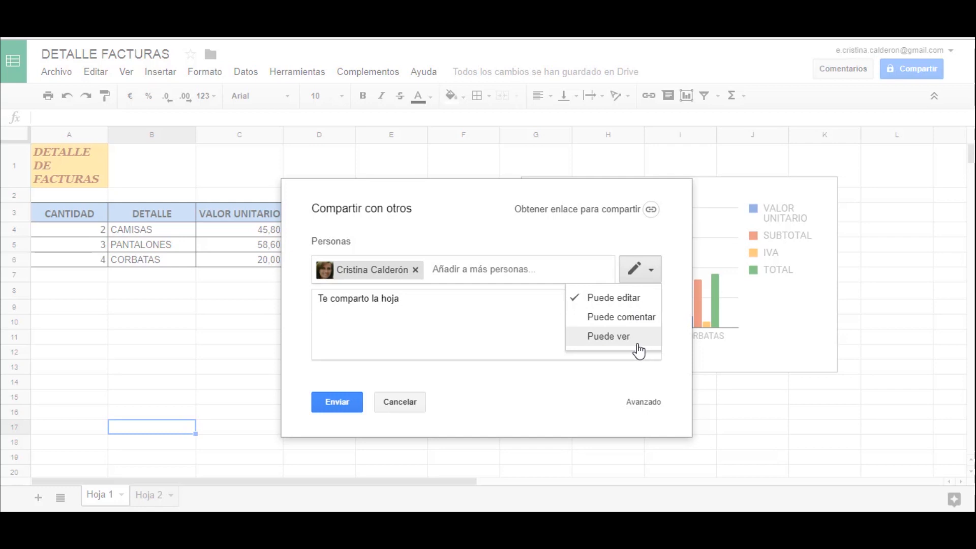
{"action": "left_click", "coordinate": [350, 402]}
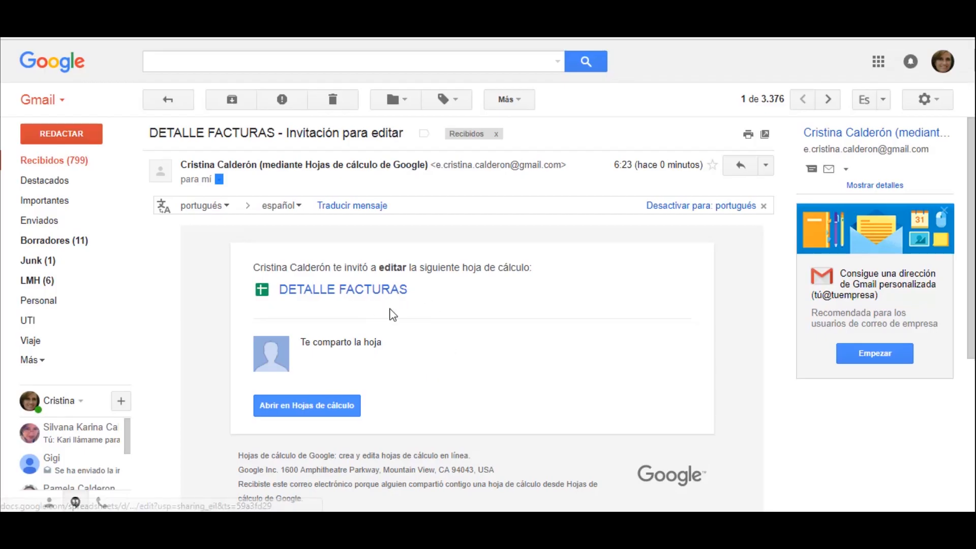
- Open the shared DETALLE FACTURAS spreadsheet from the invitation e-mail in Gmail
{"action": "left_click", "coordinate": [348, 416]}
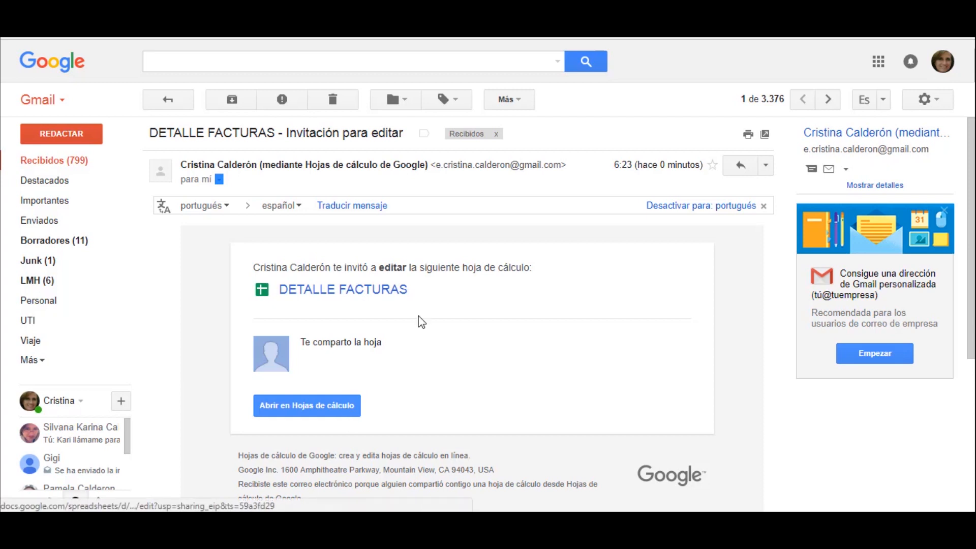